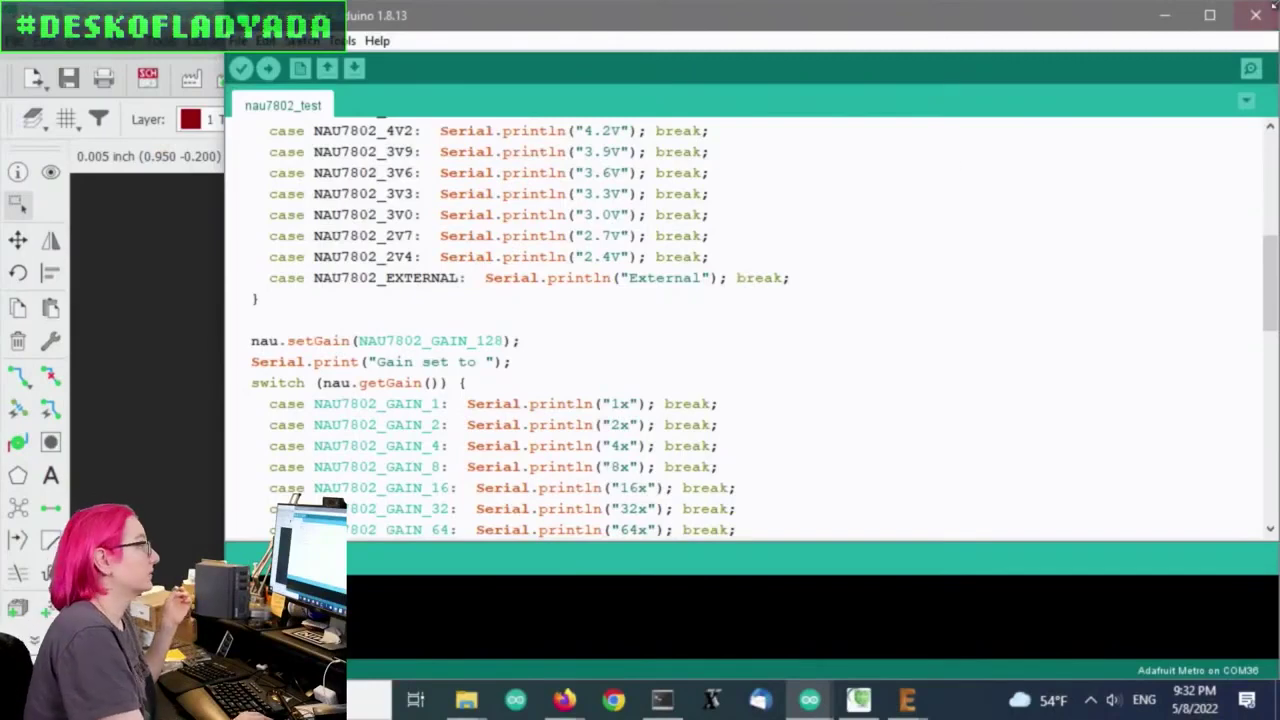
Highlight the conversion-rate switch code in the preview.
{"action": "scroll", "coordinate": [949, 378], "scroll_direction": "up", "scroll_amount": 4}
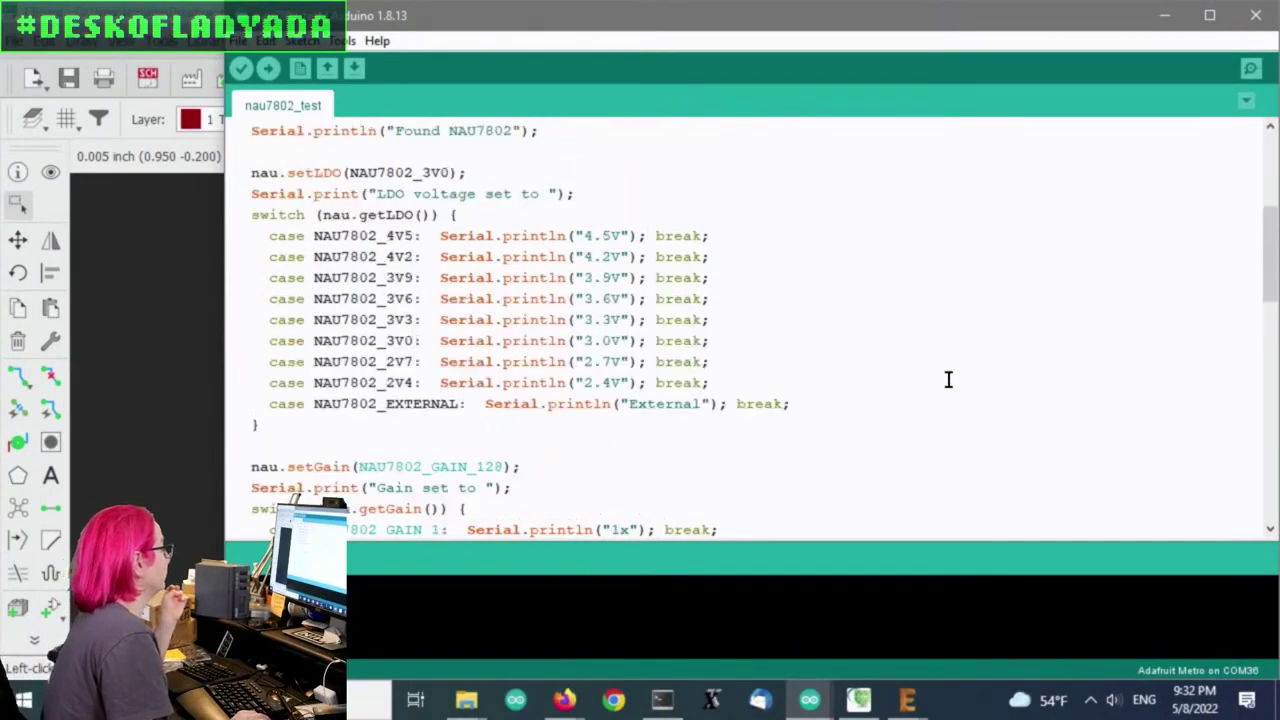
{"action": "scroll", "coordinate": [951, 380], "scroll_direction": "up", "scroll_amount": 1}
{"action": "scroll", "coordinate": [951, 380], "scroll_direction": "down", "scroll_amount": 9}
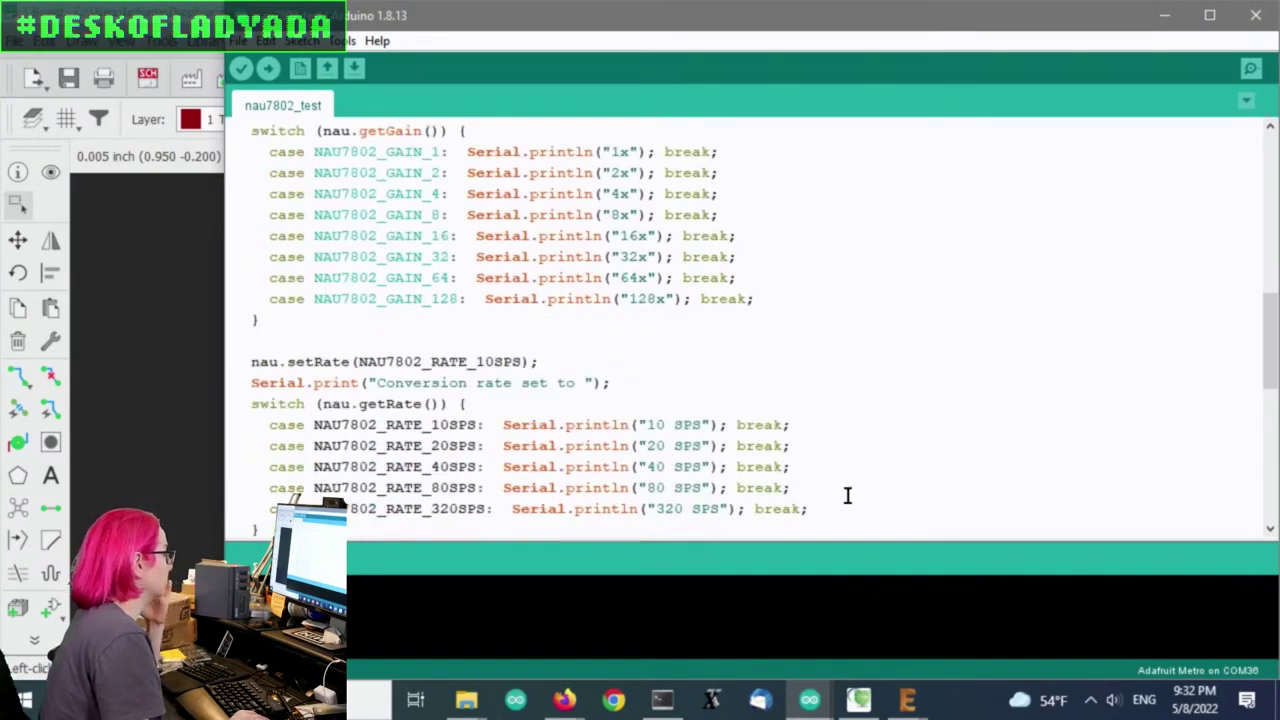
{"action": "scroll", "coordinate": [854, 486], "scroll_direction": "down", "scroll_amount": 2}
{"action": "left_click_drag", "start_coordinate": [828, 383], "coordinate": [270, 355]}
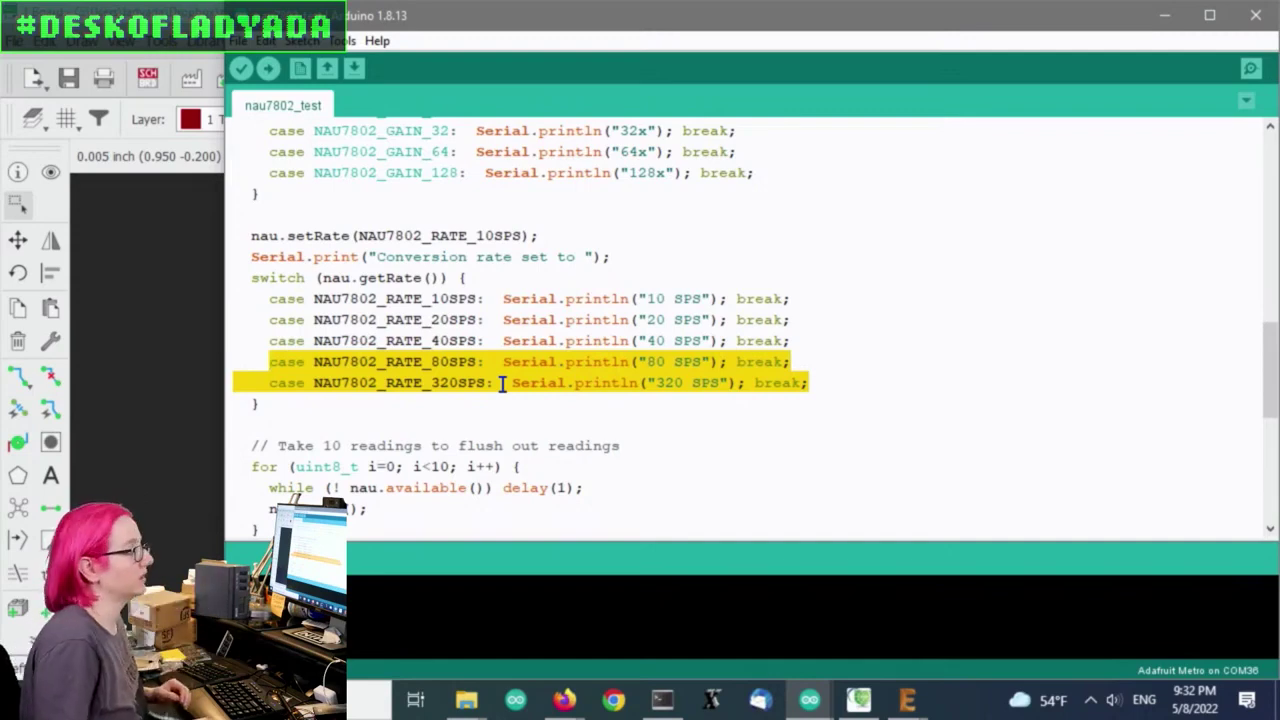
Mark the gain switch code, then clear that highlight.
{"action": "scroll", "coordinate": [852, 265], "scroll_direction": "up", "scroll_amount": 1}
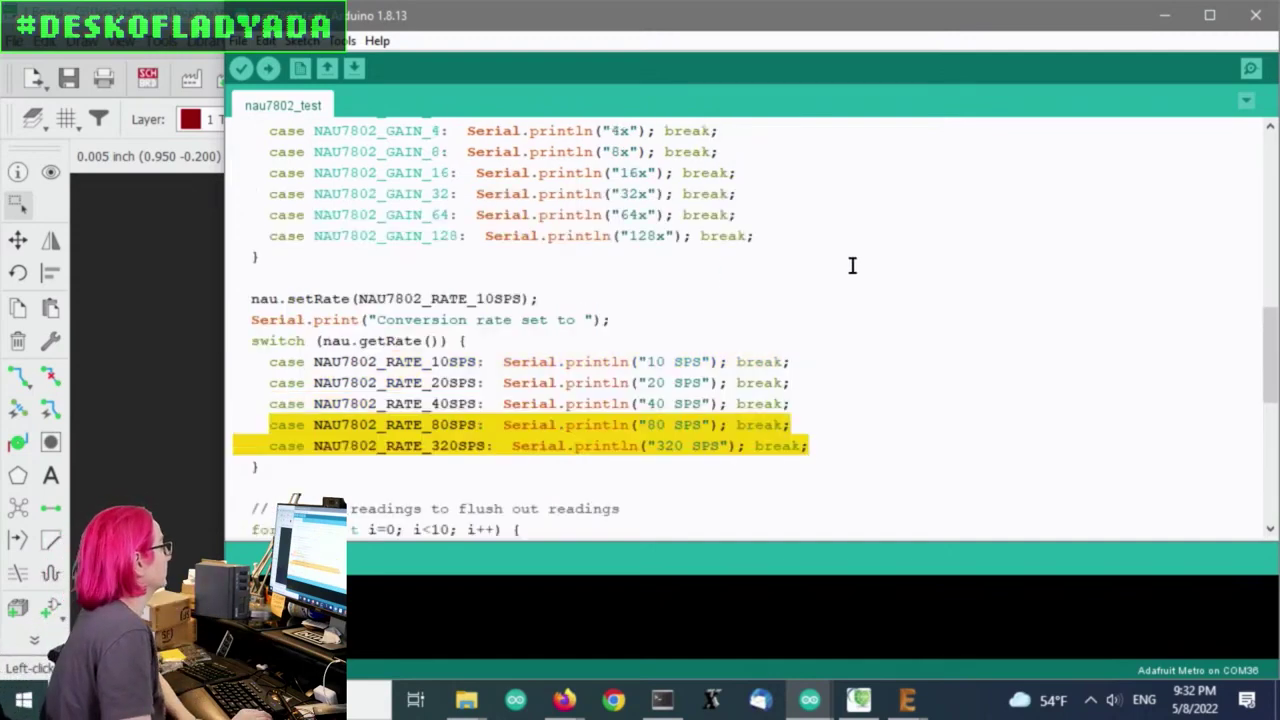
{"action": "scroll", "coordinate": [852, 265], "scroll_direction": "up", "scroll_amount": 2}
{"action": "left_click", "coordinate": [864, 338]}
{"action": "left_click_drag", "start_coordinate": [865, 370], "coordinate": [232, 152]}
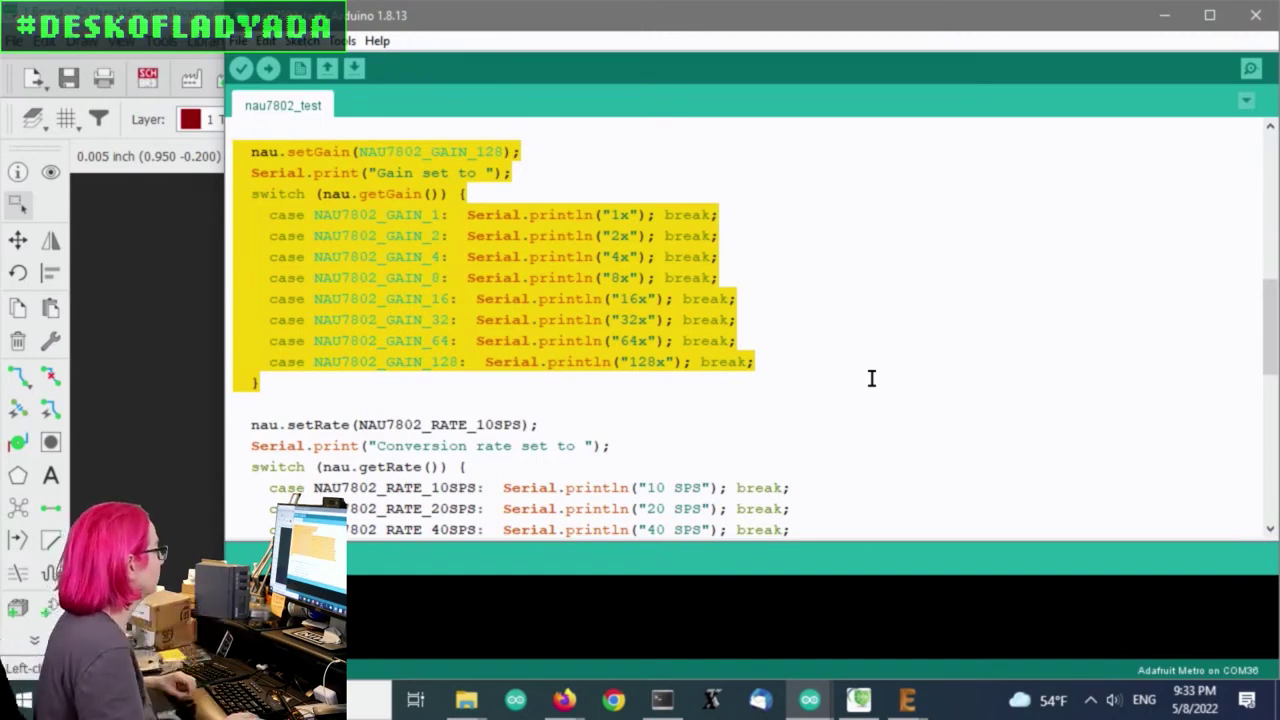
{"action": "scroll", "coordinate": [914, 291], "scroll_direction": "up", "scroll_amount": 2}
{"action": "scroll", "coordinate": [914, 291], "scroll_direction": "down", "scroll_amount": 2}
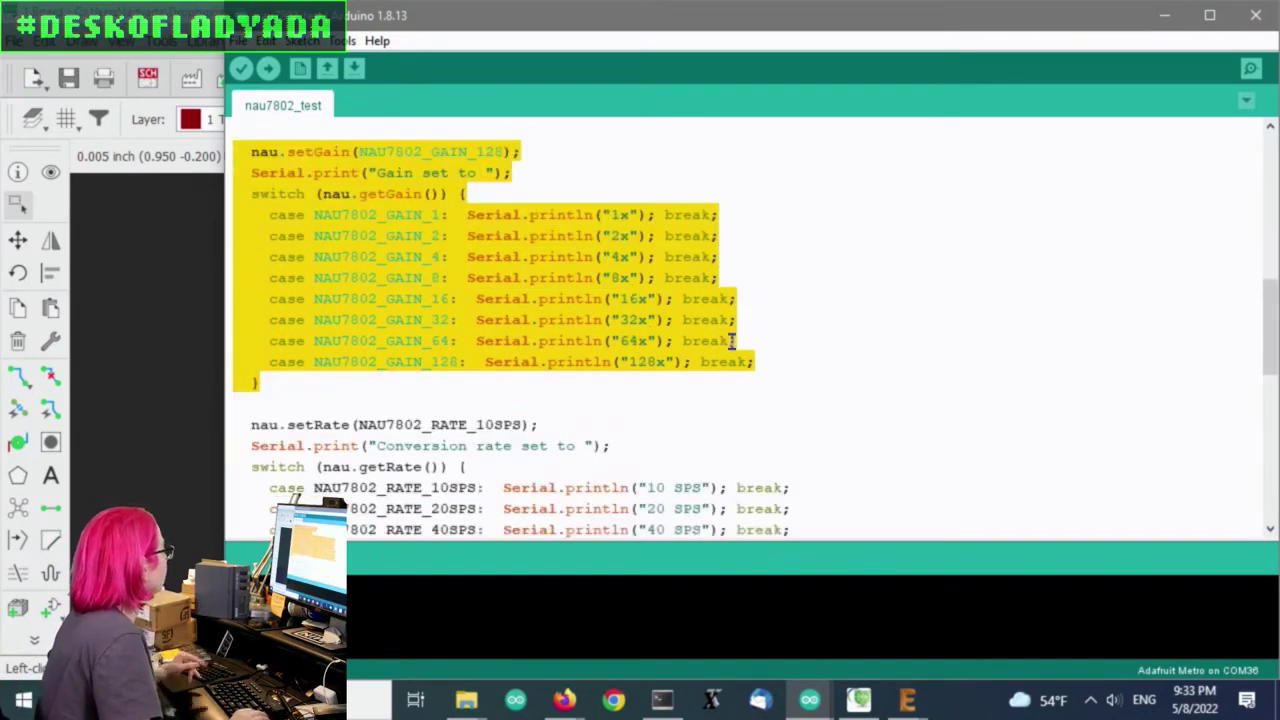
{"action": "left_click", "coordinate": [869, 270]}
Close the Downloads library and search Digi-Key for nau7802.
{"action": "mouse_move", "coordinate": [572, 703]}
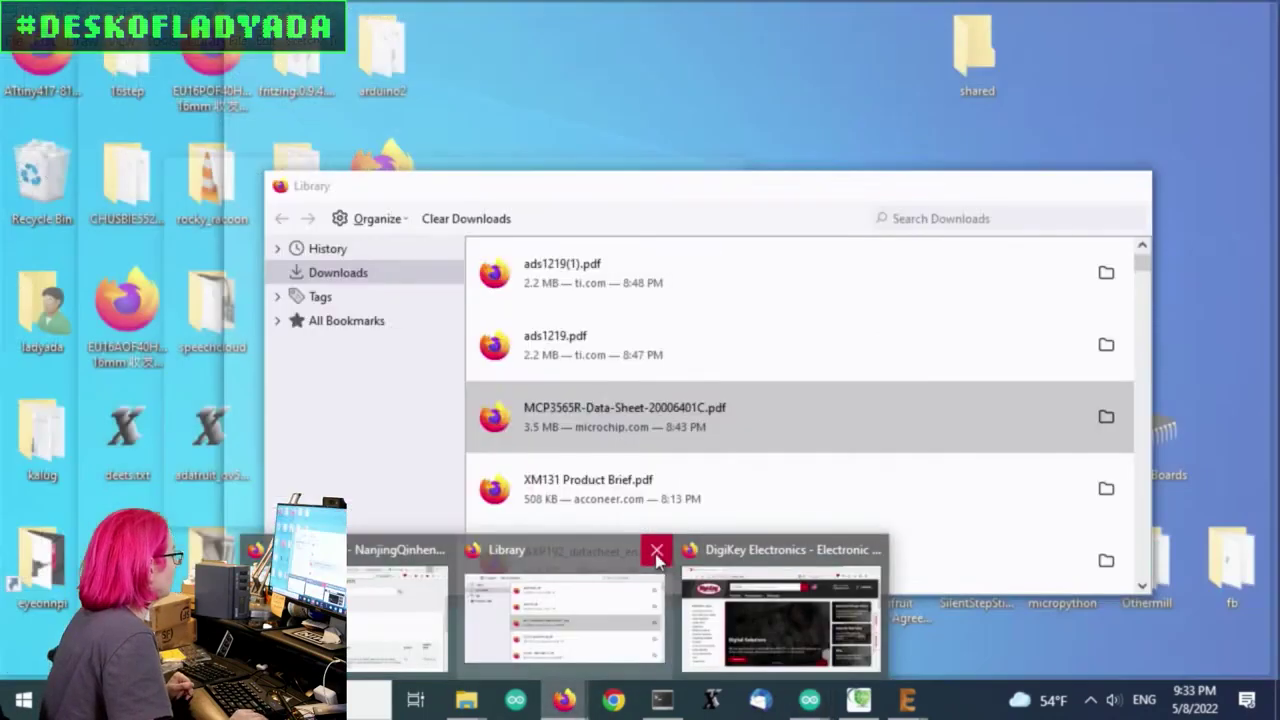
{"action": "left_click", "coordinate": [654, 550]}
{"action": "left_click", "coordinate": [660, 562]}
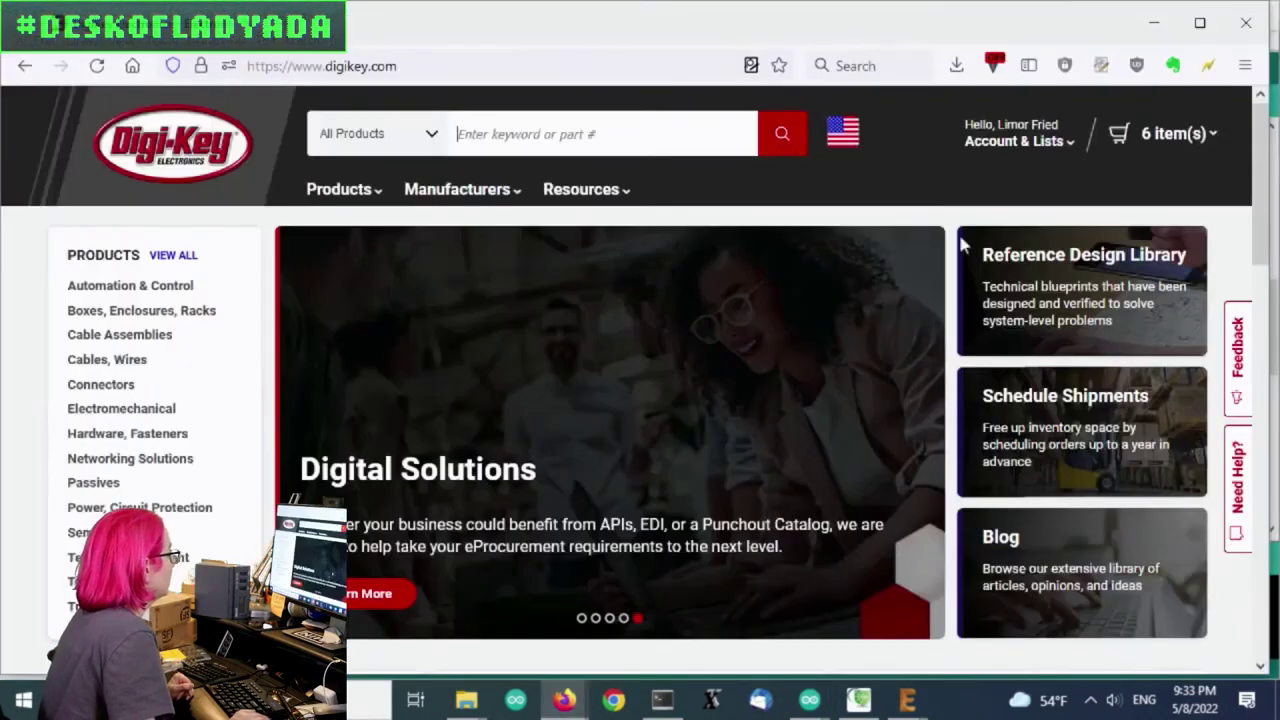
{"action": "left_click", "coordinate": [569, 142]}
{"action": "type", "text": "nau7802"}
{"action": "key", "text": "Return"}
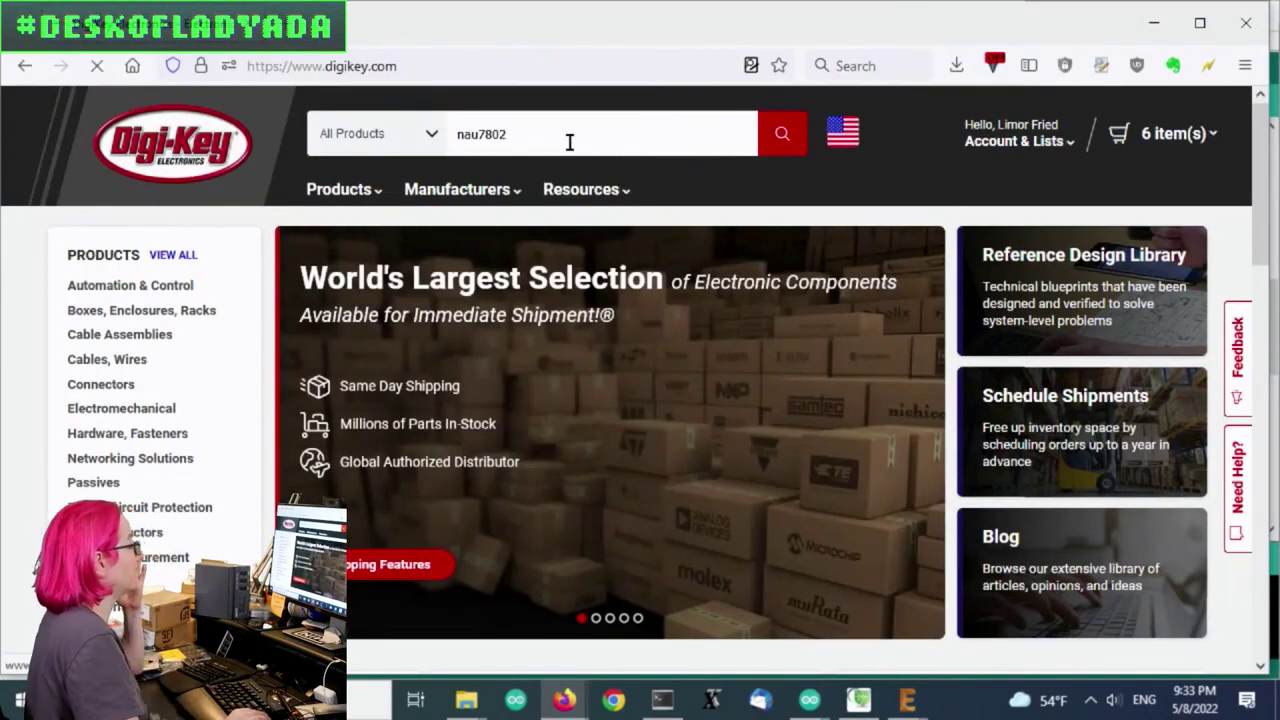
Scroll down to the three NAU7802 ADC listings with prices and stock.
{"action": "mouse_move", "coordinate": [588, 189]}
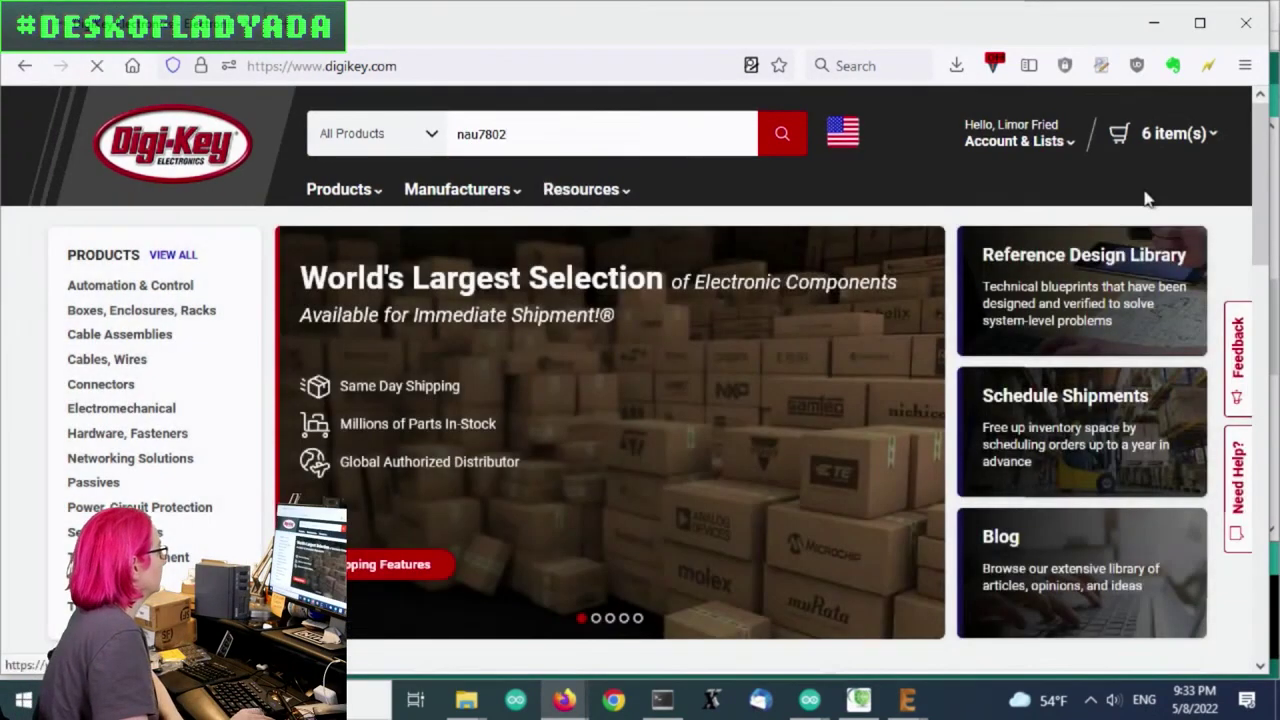
{"action": "mouse_move", "coordinate": [1146, 171]}
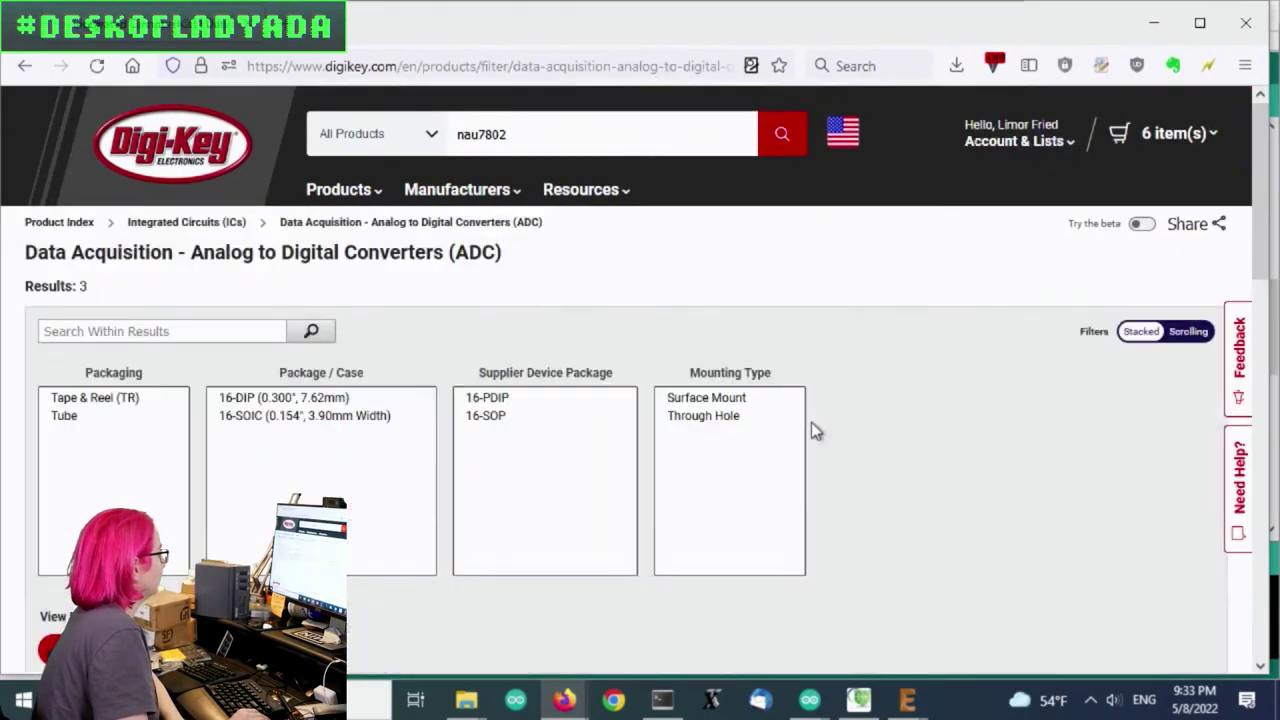
{"action": "scroll", "coordinate": [1000, 375], "scroll_direction": "down", "scroll_amount": 10}
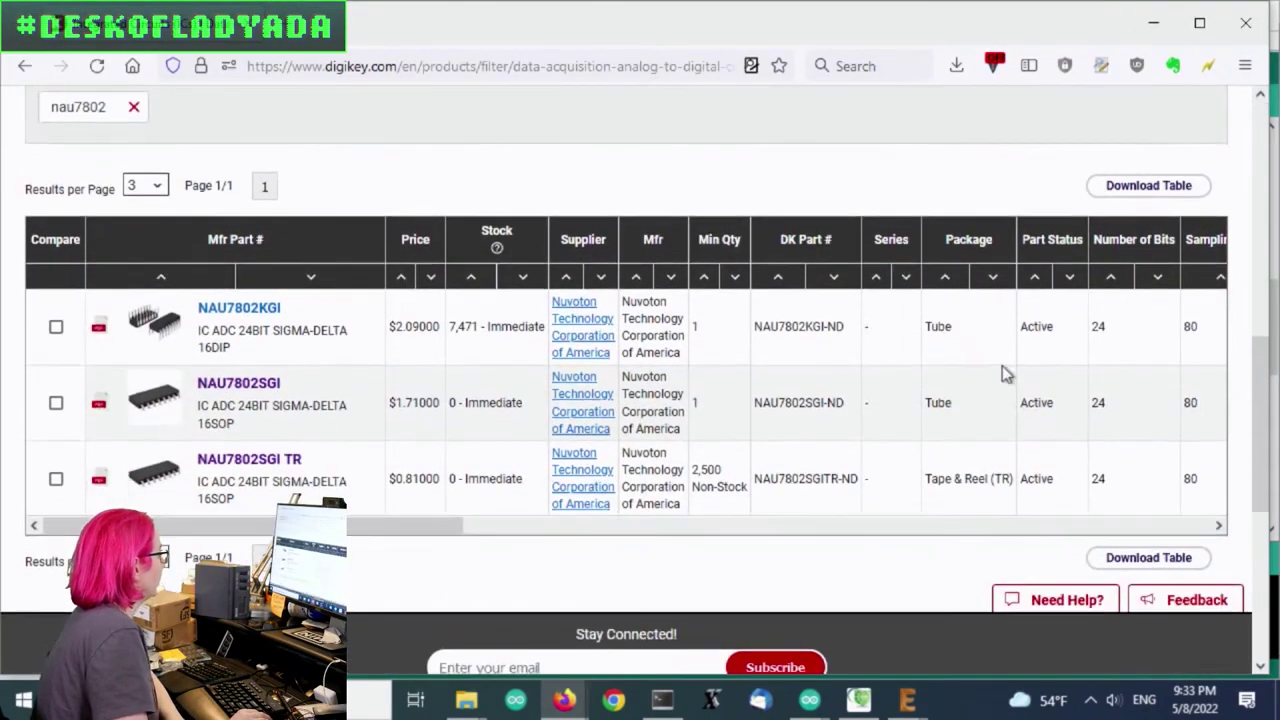
{"action": "scroll", "coordinate": [423, 289], "scroll_direction": "down", "scroll_amount": 2}
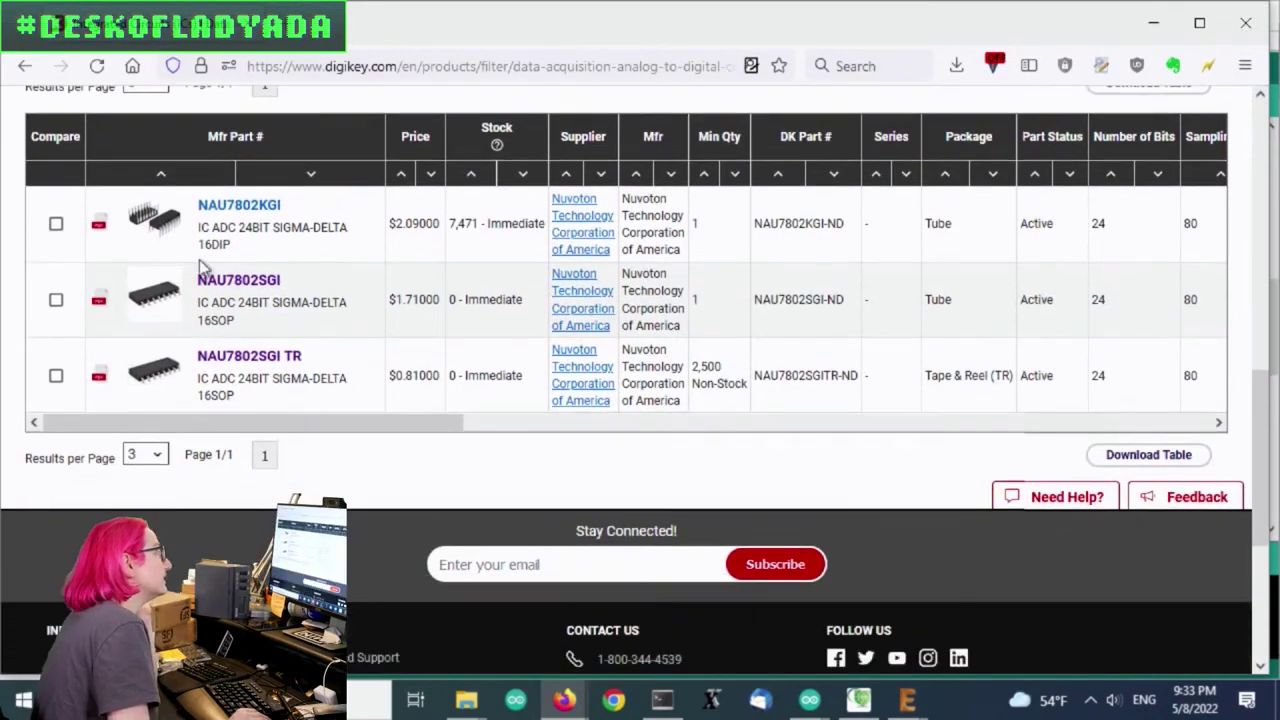
View the NAU7802KGI product page, then go back to the search results.
{"action": "left_click", "coordinate": [230, 212]}
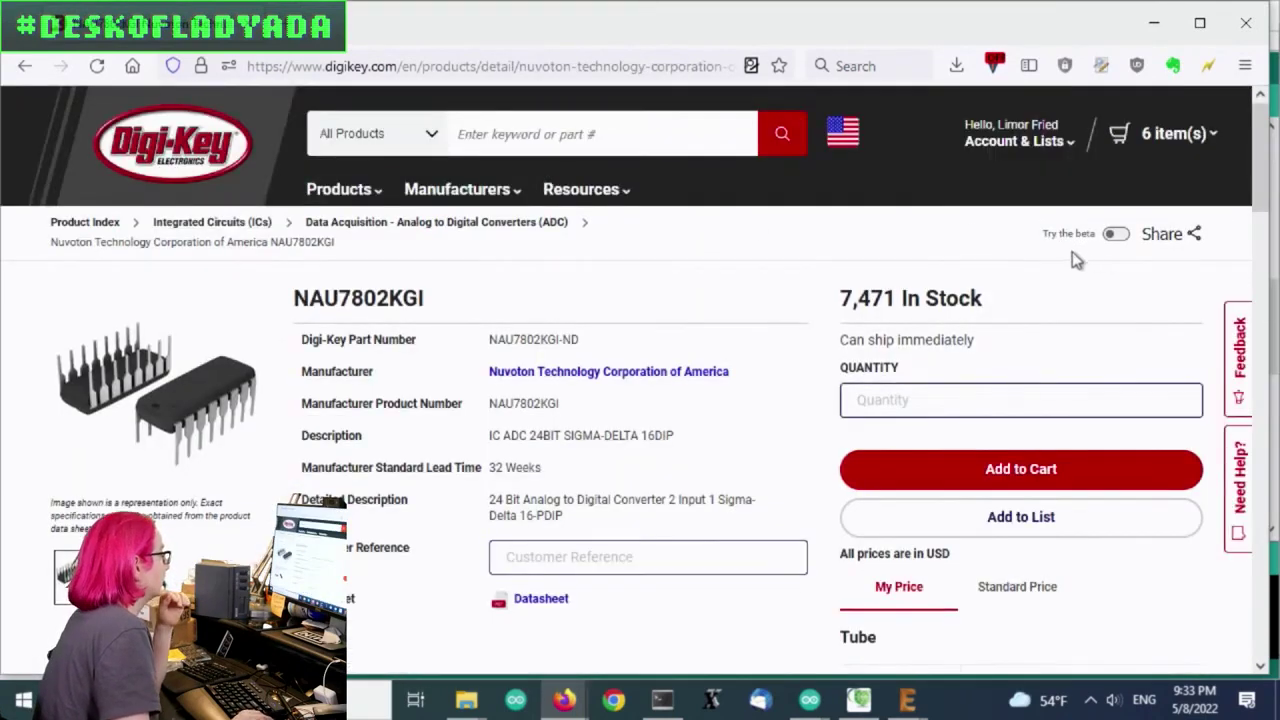
{"action": "scroll", "coordinate": [734, 234], "scroll_direction": "down", "scroll_amount": 4}
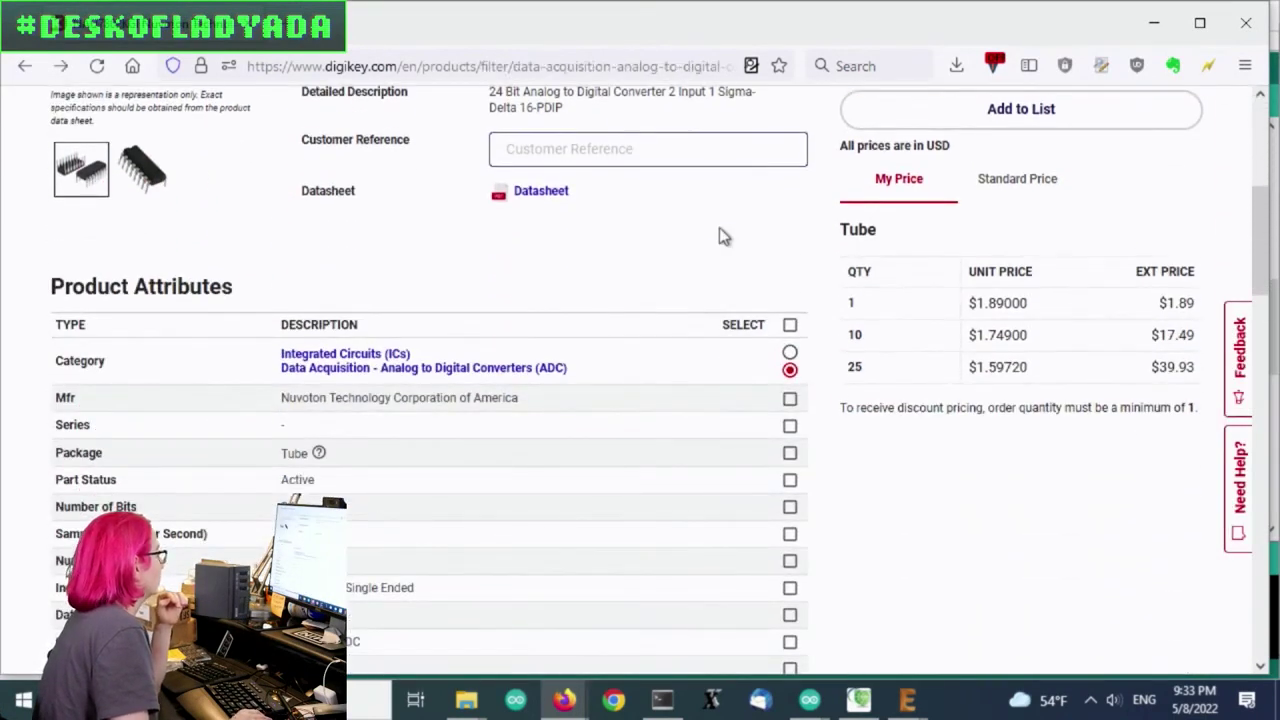
{"action": "key", "text": "alt+Left"}
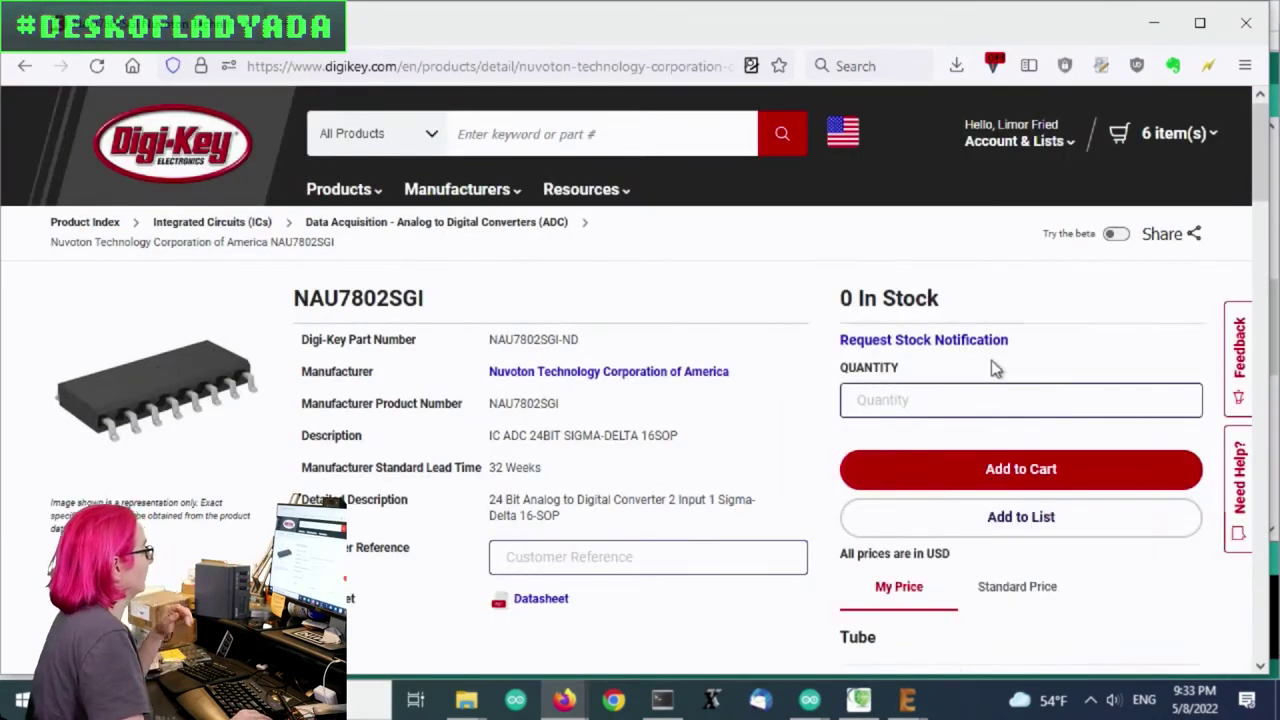
Quote 1000 units of NAU7802SGI ($841.00) and scroll down to its Product Attributes.
{"action": "left_click", "coordinate": [989, 391]}
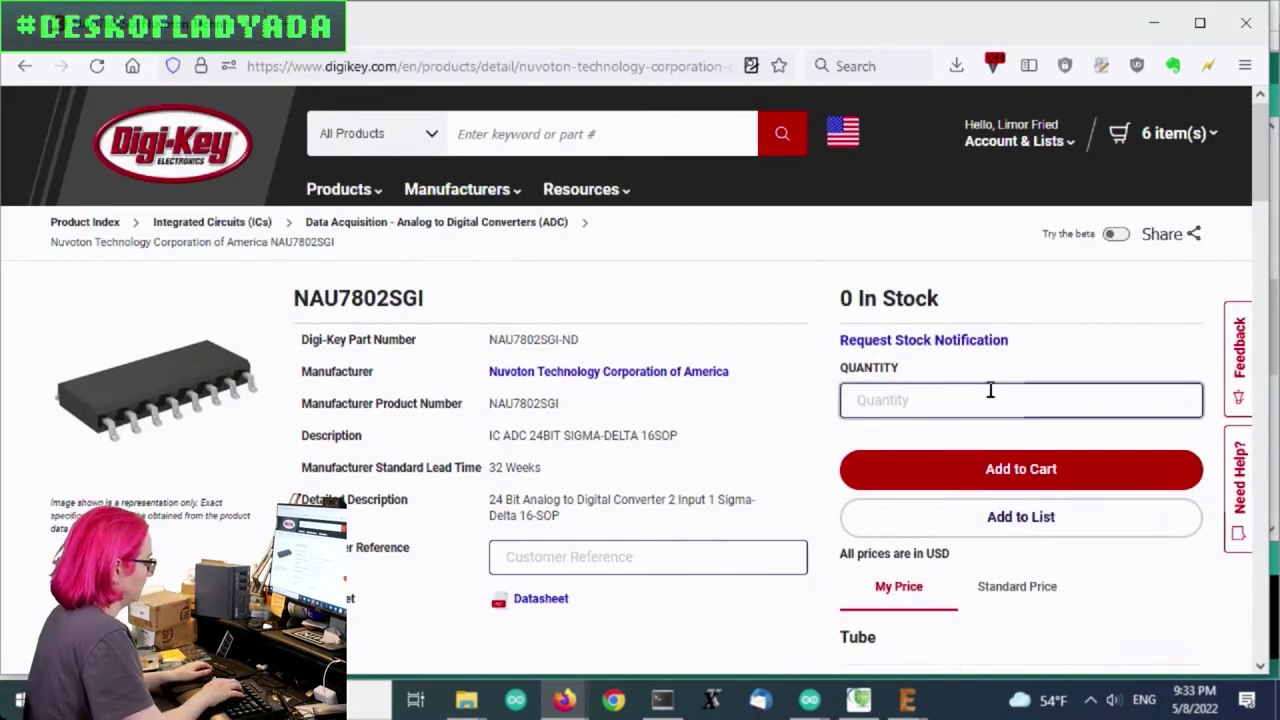
{"action": "type", "text": "1000"}
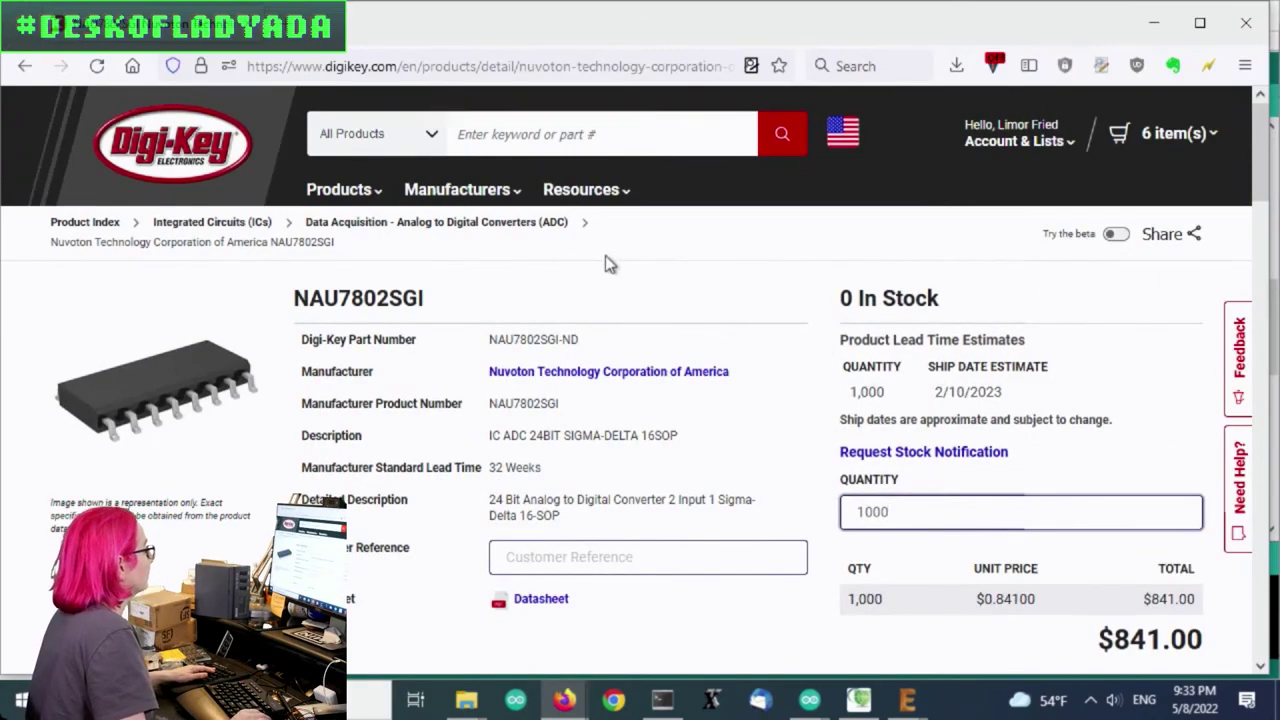
{"action": "scroll", "coordinate": [683, 250], "scroll_direction": "down", "scroll_amount": 2}
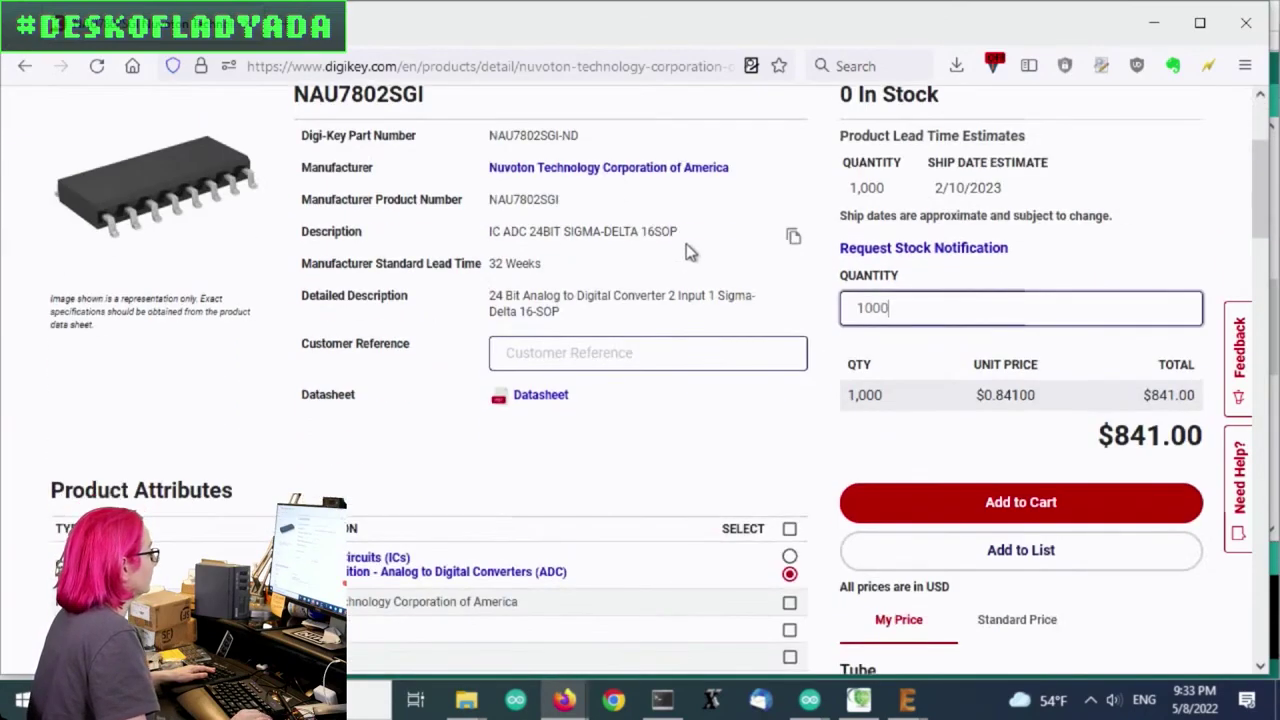
{"action": "scroll", "coordinate": [687, 245], "scroll_direction": "down", "scroll_amount": 4}
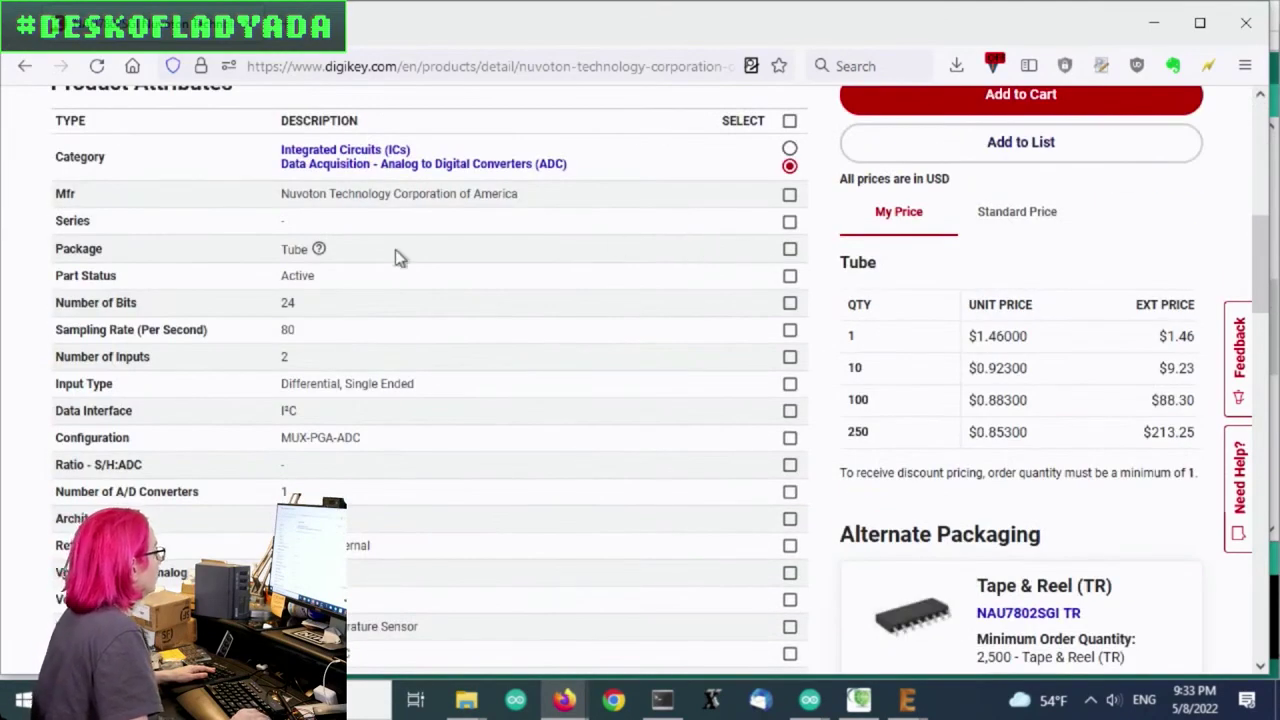
Tick 24 bits, one A/D converter and Mounting Type as similarity criteria, giving 612 parts.
{"action": "left_click", "coordinate": [790, 303]}
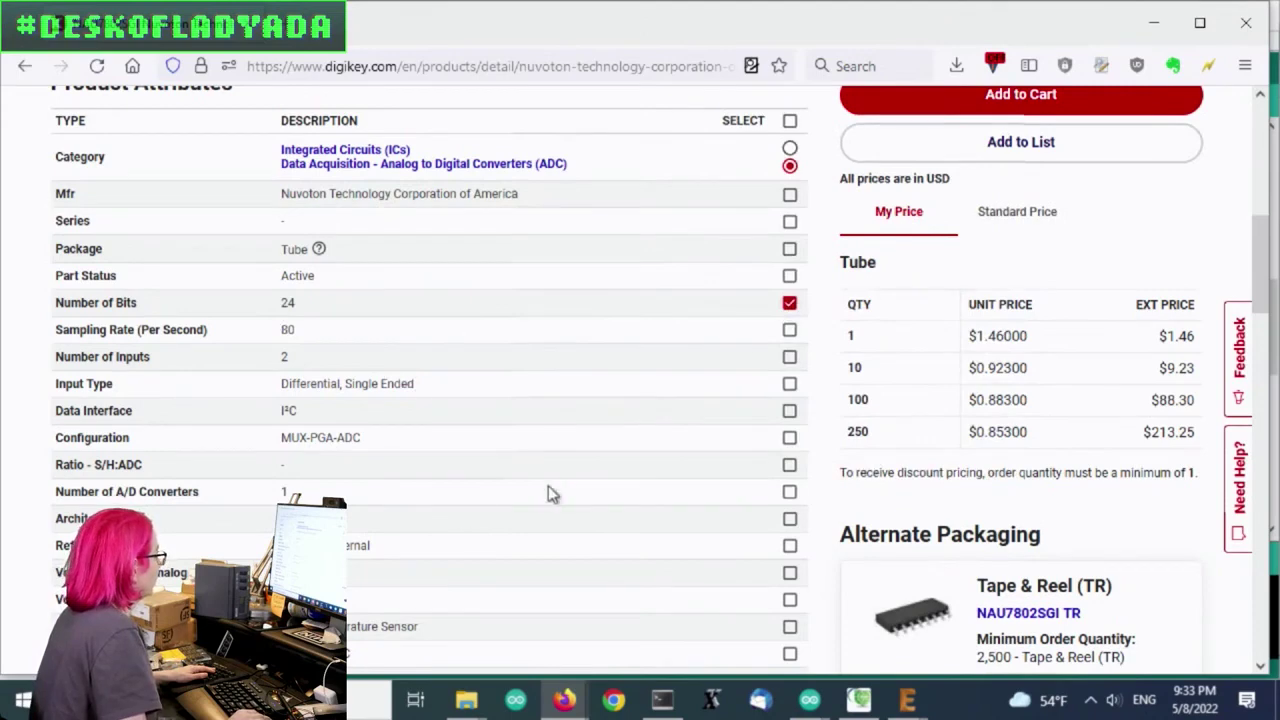
{"action": "scroll", "coordinate": [551, 481], "scroll_direction": "down", "scroll_amount": 2}
{"action": "left_click", "coordinate": [790, 390]}
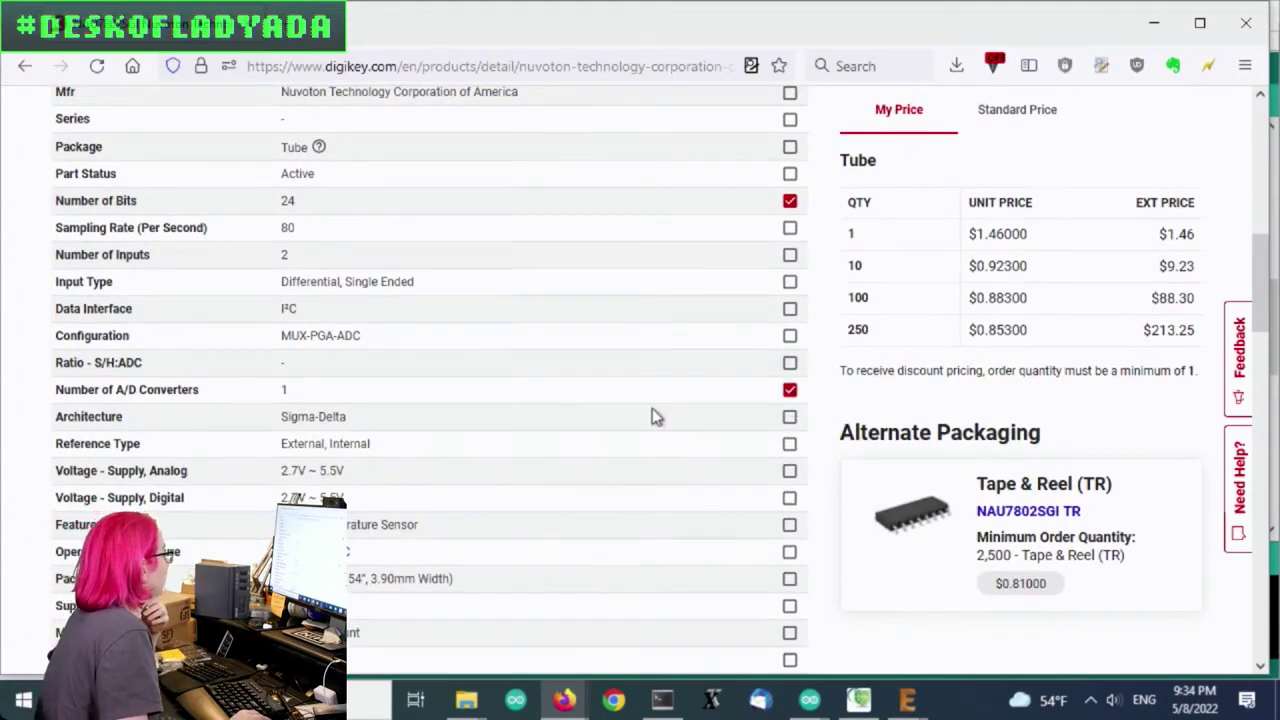
{"action": "scroll", "coordinate": [640, 405], "scroll_direction": "down", "scroll_amount": 2}
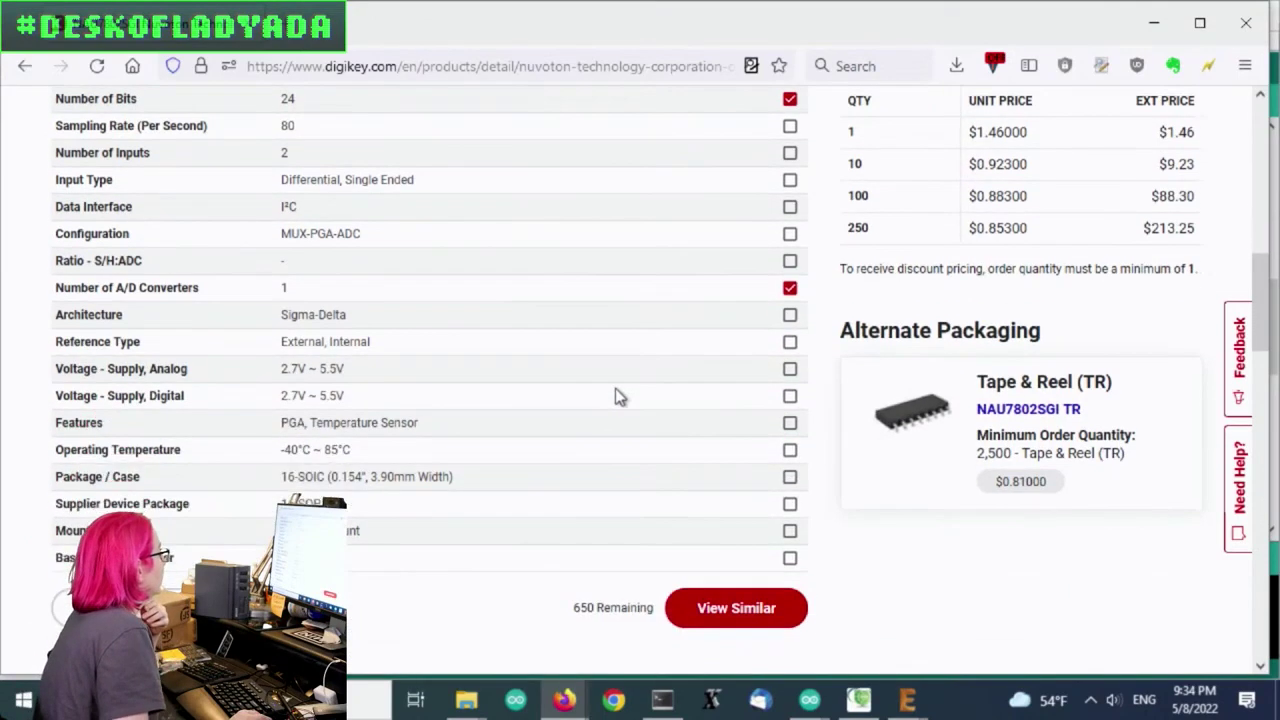
{"action": "left_click", "coordinate": [790, 531]}
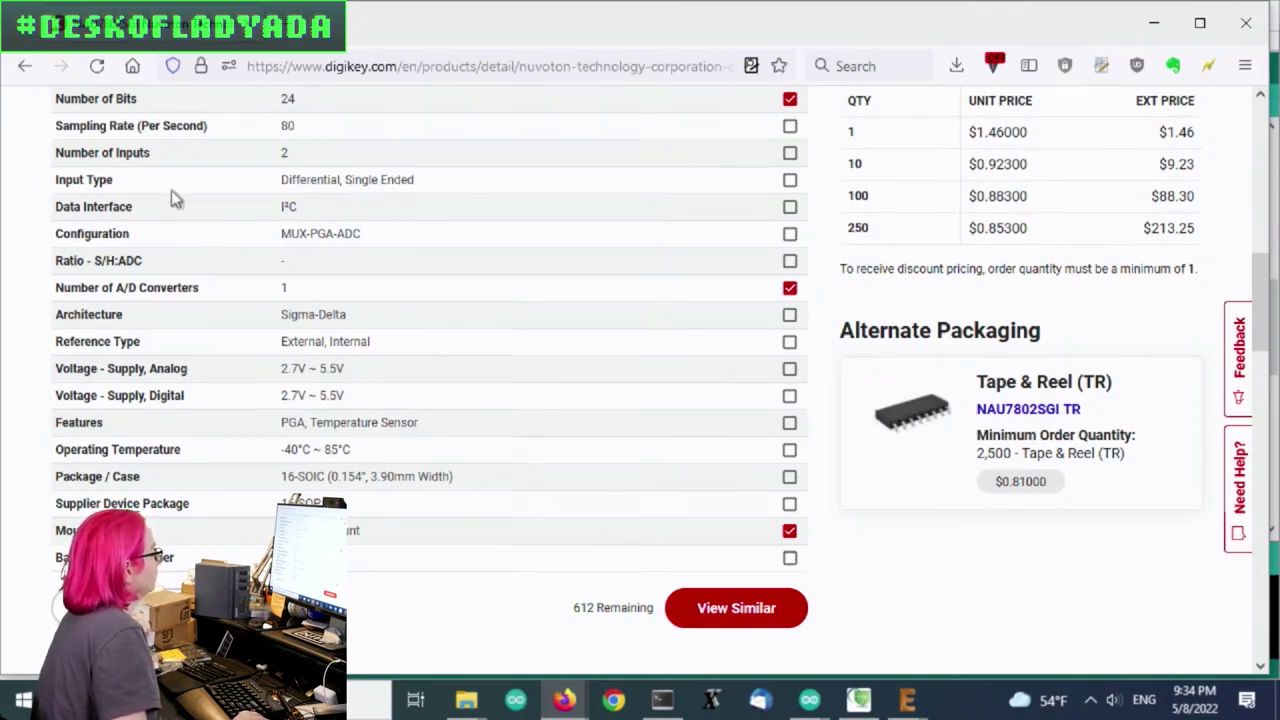
List the 612 similar ADCs and filter to Active, non-marketplace parts (519 results).
{"action": "left_click", "coordinate": [768, 610]}
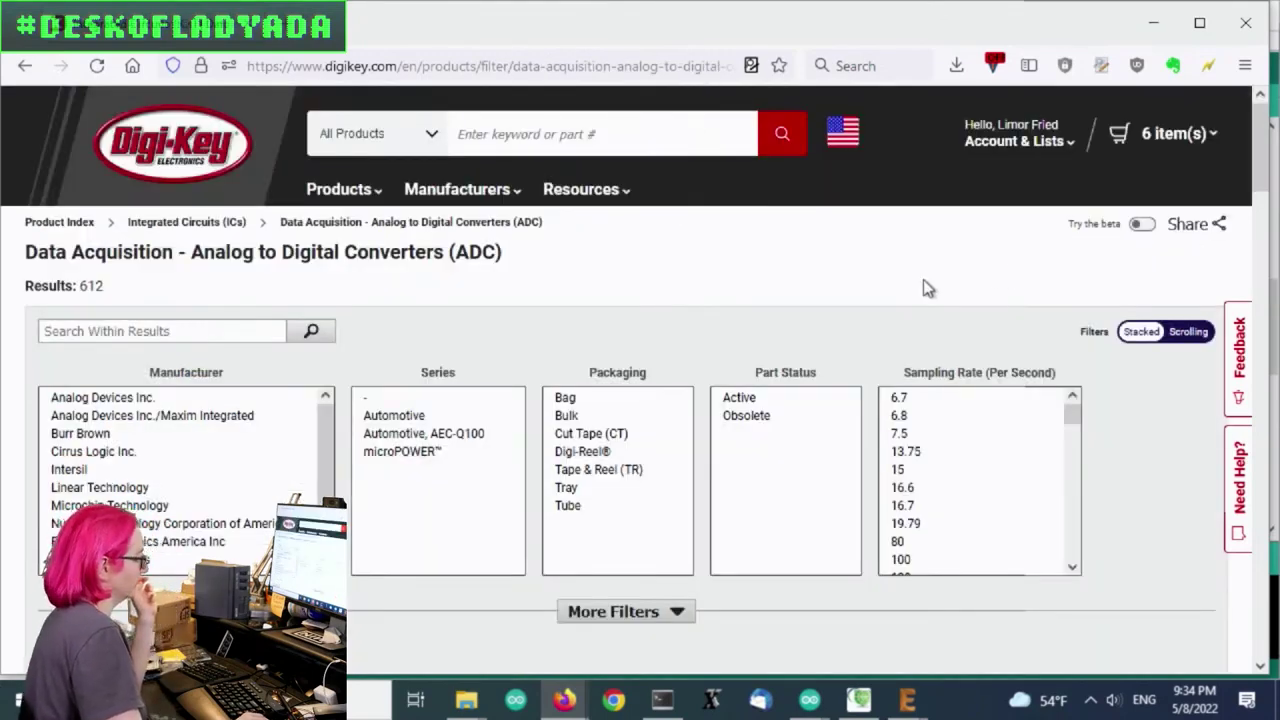
{"action": "scroll", "coordinate": [926, 264], "scroll_direction": "down", "scroll_amount": 2}
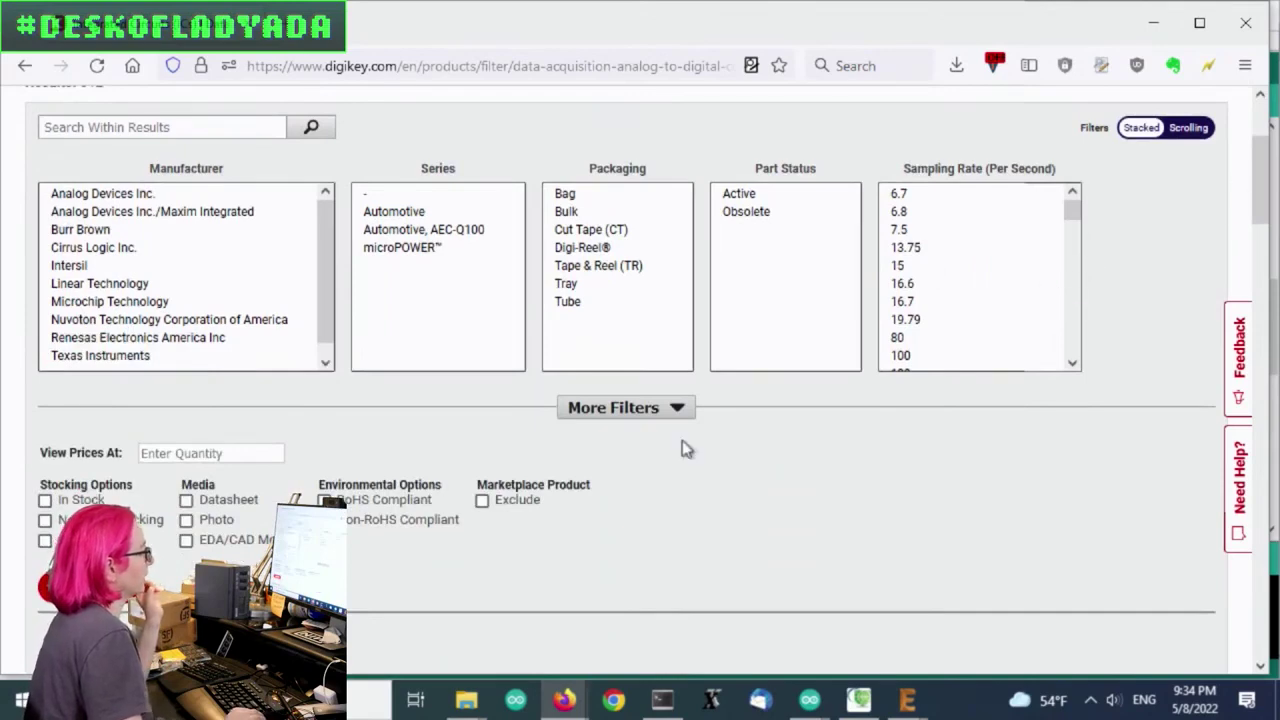
{"action": "left_click", "coordinate": [765, 194]}
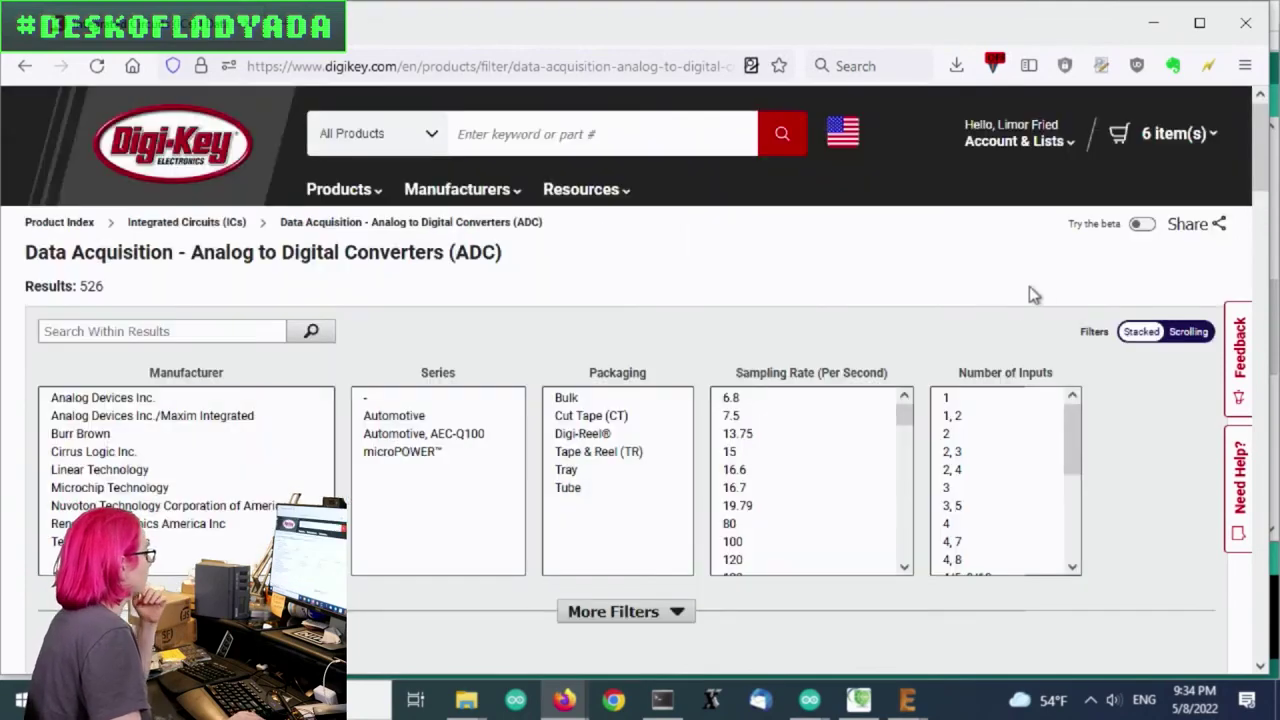
{"action": "scroll", "coordinate": [1040, 288], "scroll_direction": "down", "scroll_amount": 4}
{"action": "scroll", "coordinate": [810, 260], "scroll_direction": "up", "scroll_amount": 2}
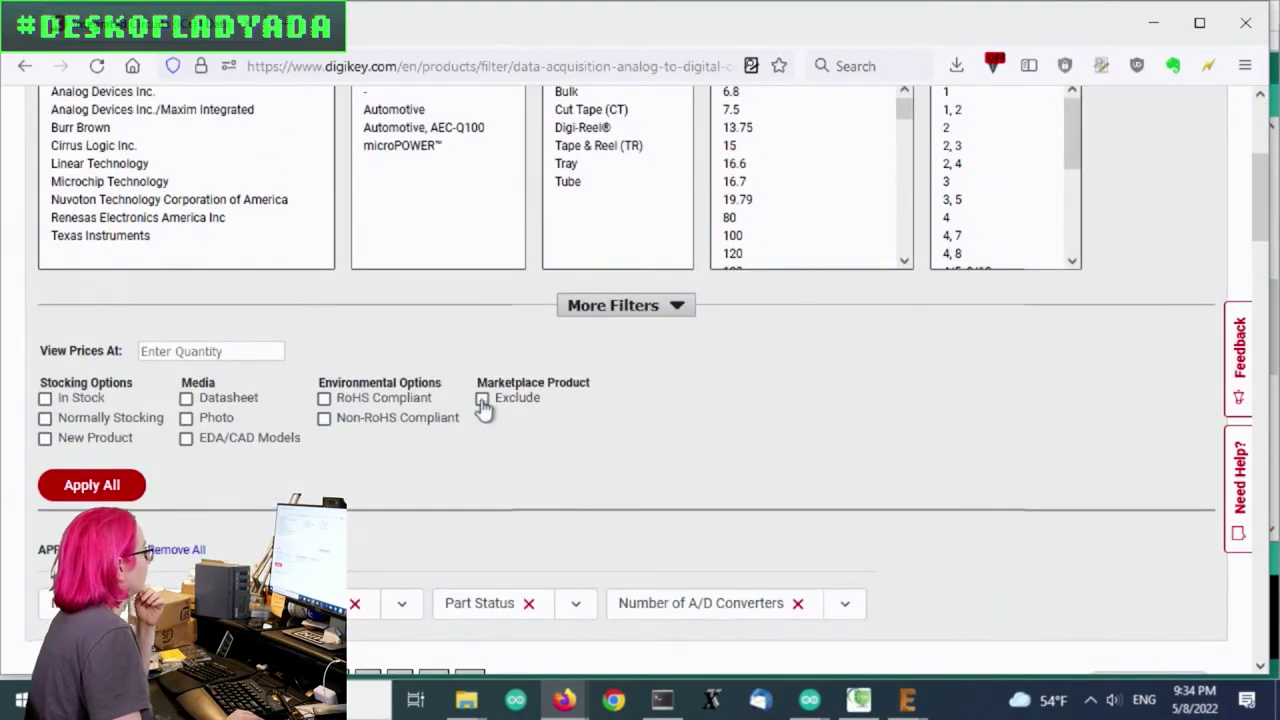
{"action": "left_click", "coordinate": [482, 398]}
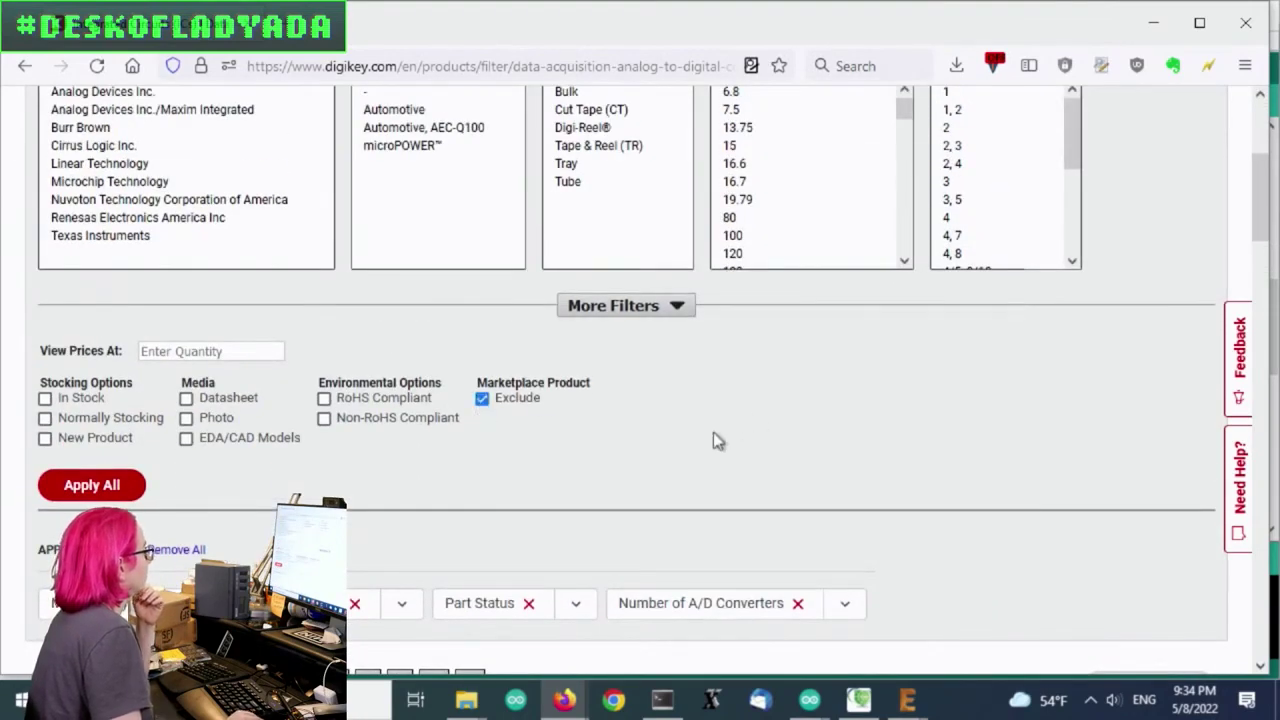
{"action": "left_click", "coordinate": [72, 490]}
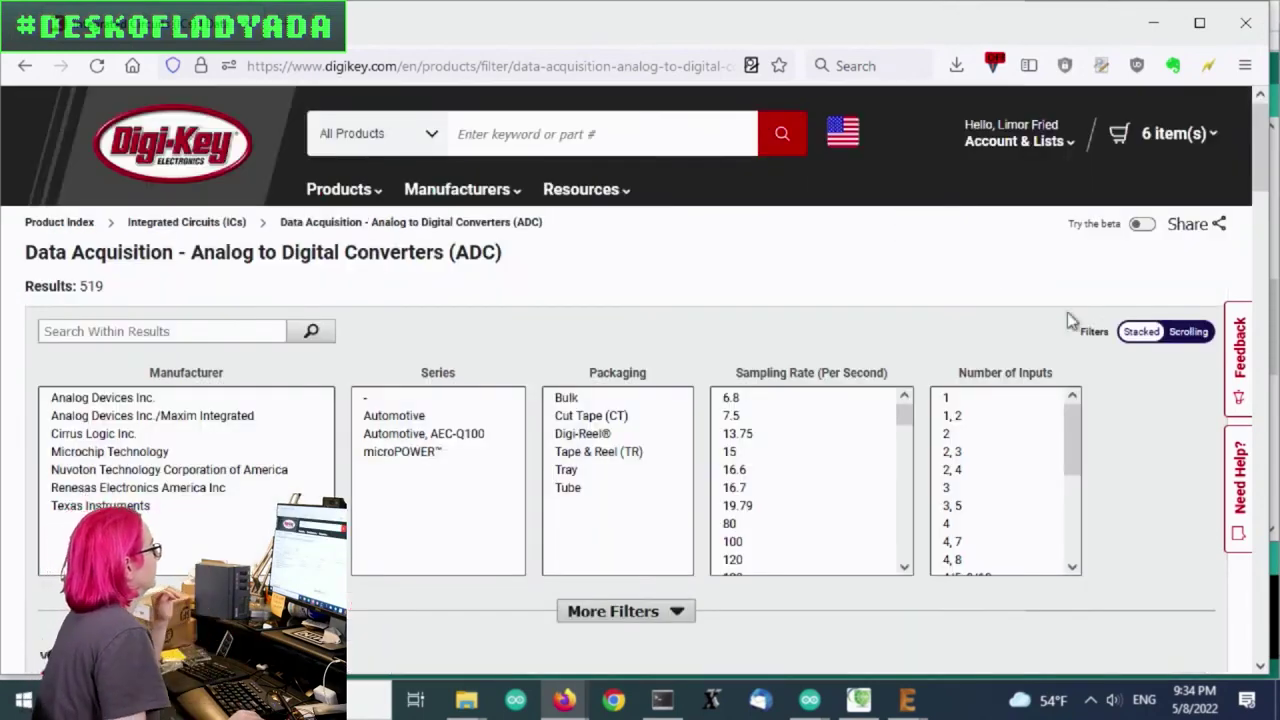
Expand More Filters and browse the extra filter lists such as Data Interface.
{"action": "scroll", "coordinate": [1148, 280], "scroll_direction": "down", "scroll_amount": 5}
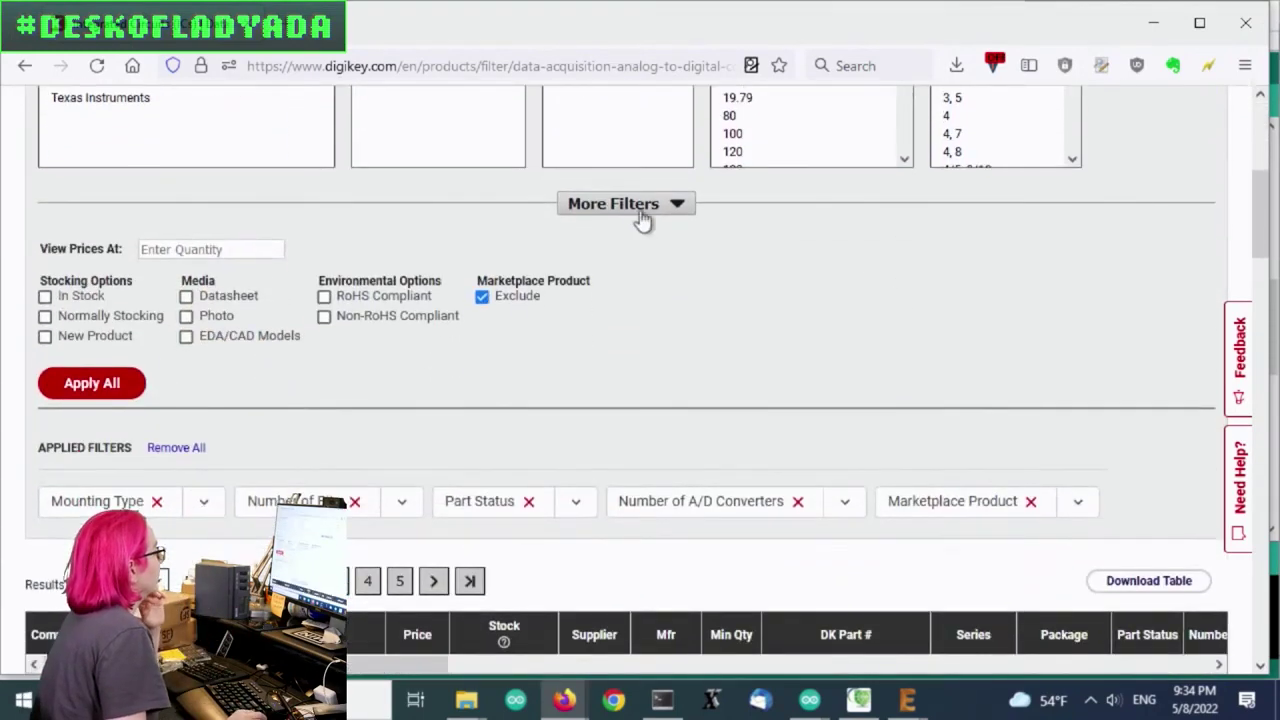
{"action": "left_click", "coordinate": [641, 210]}
{"action": "scroll", "coordinate": [1000, 240], "scroll_direction": "up", "scroll_amount": 5}
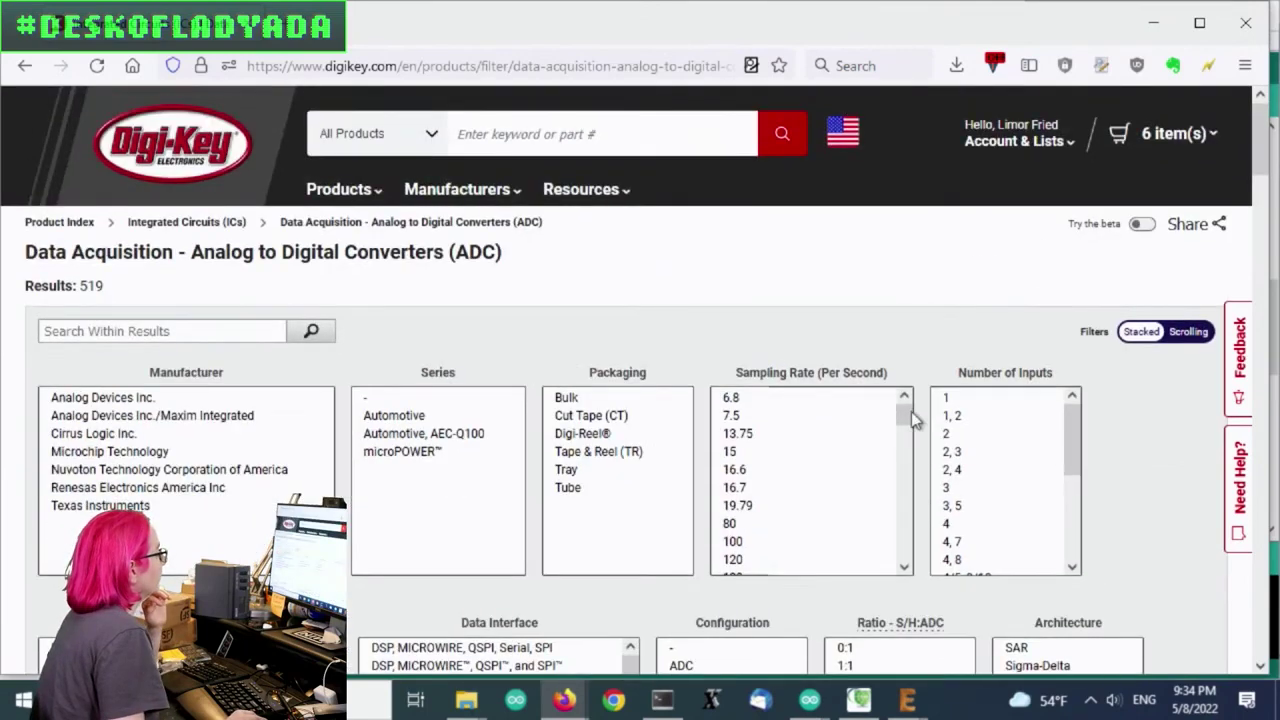
{"action": "scroll", "coordinate": [869, 491], "scroll_direction": "down", "scroll_amount": 3}
{"action": "scroll", "coordinate": [752, 275], "scroll_direction": "down", "scroll_amount": 1}
{"action": "scroll", "coordinate": [749, 268], "scroll_direction": "down", "scroll_amount": 3}
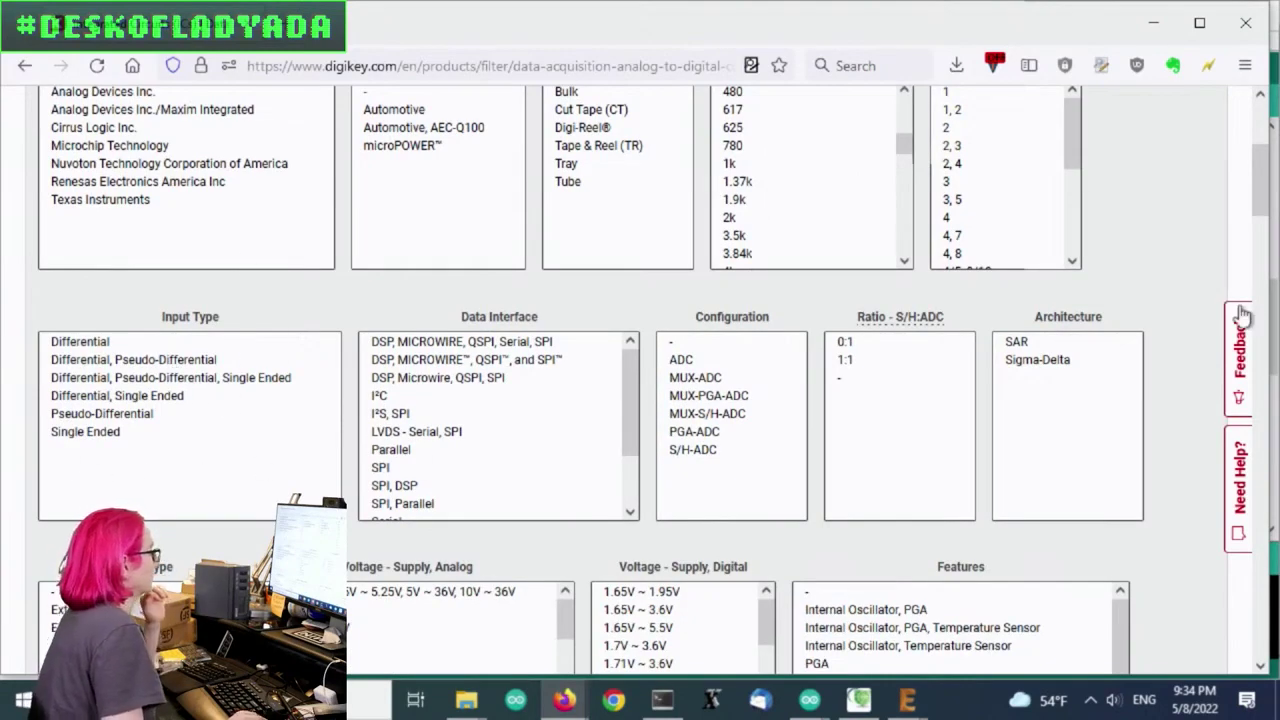
{"action": "scroll", "coordinate": [1215, 310], "scroll_direction": "down", "scroll_amount": 3}
{"action": "scroll", "coordinate": [1170, 177], "scroll_direction": "down", "scroll_amount": 4}
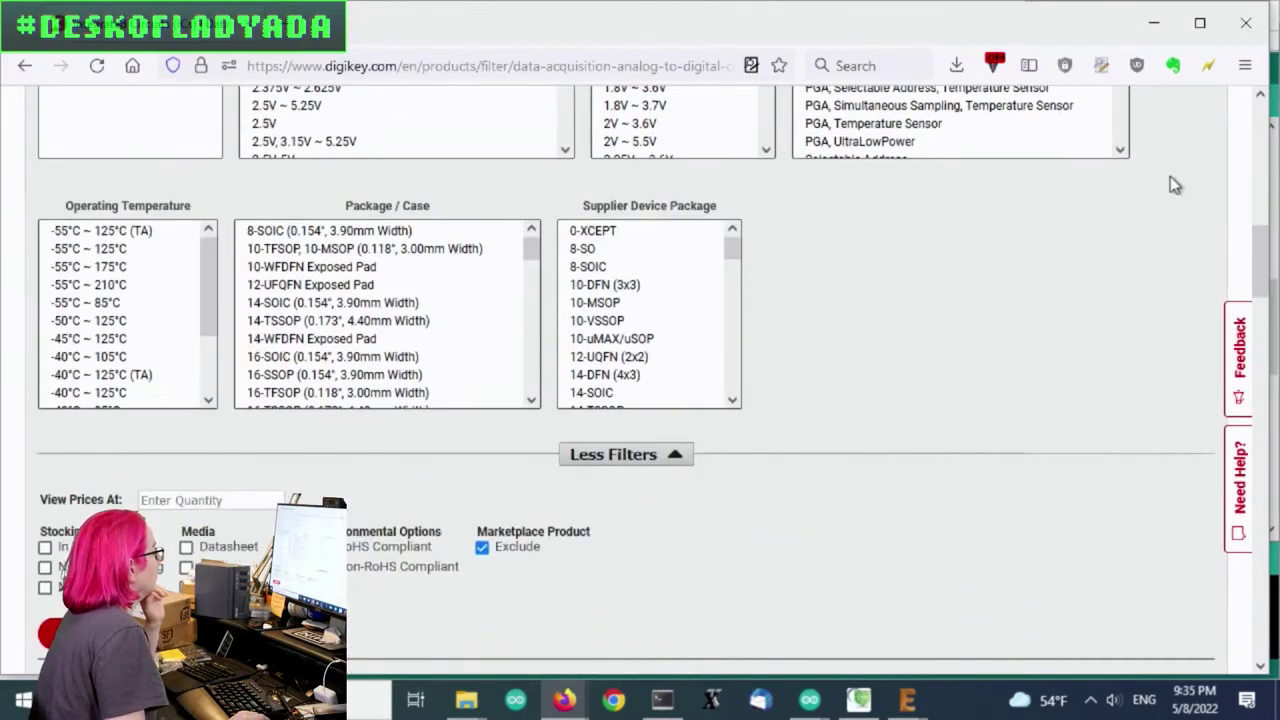
{"action": "scroll", "coordinate": [1170, 177], "scroll_direction": "up", "scroll_amount": 1}
{"action": "scroll", "coordinate": [592, 408], "scroll_direction": "down", "scroll_amount": 3}
{"action": "scroll", "coordinate": [592, 408], "scroll_direction": "up", "scroll_amount": 6}
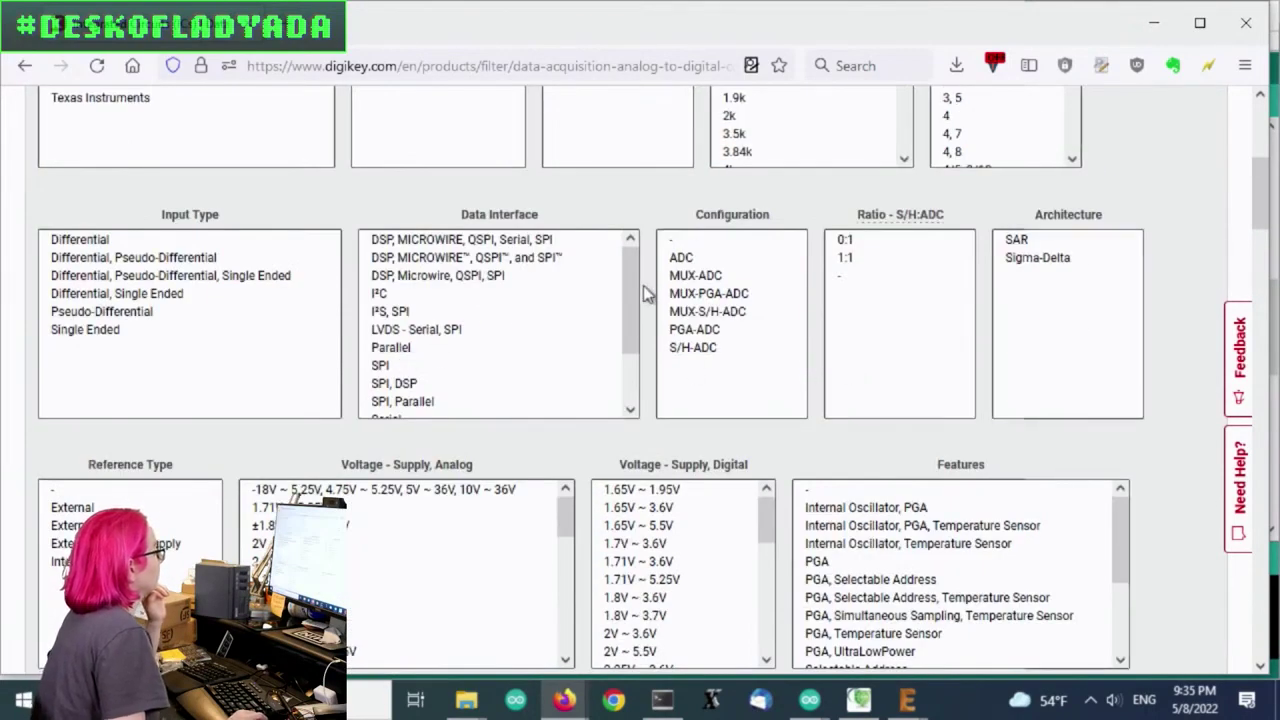
In Data Interface, select the DSP entries plus I²C, SPI, Serial, and Serial, SPI.
{"action": "left_click_drag", "start_coordinate": [480, 240], "coordinate": [518, 278]}
{"action": "left_click", "coordinate": [460, 296]}
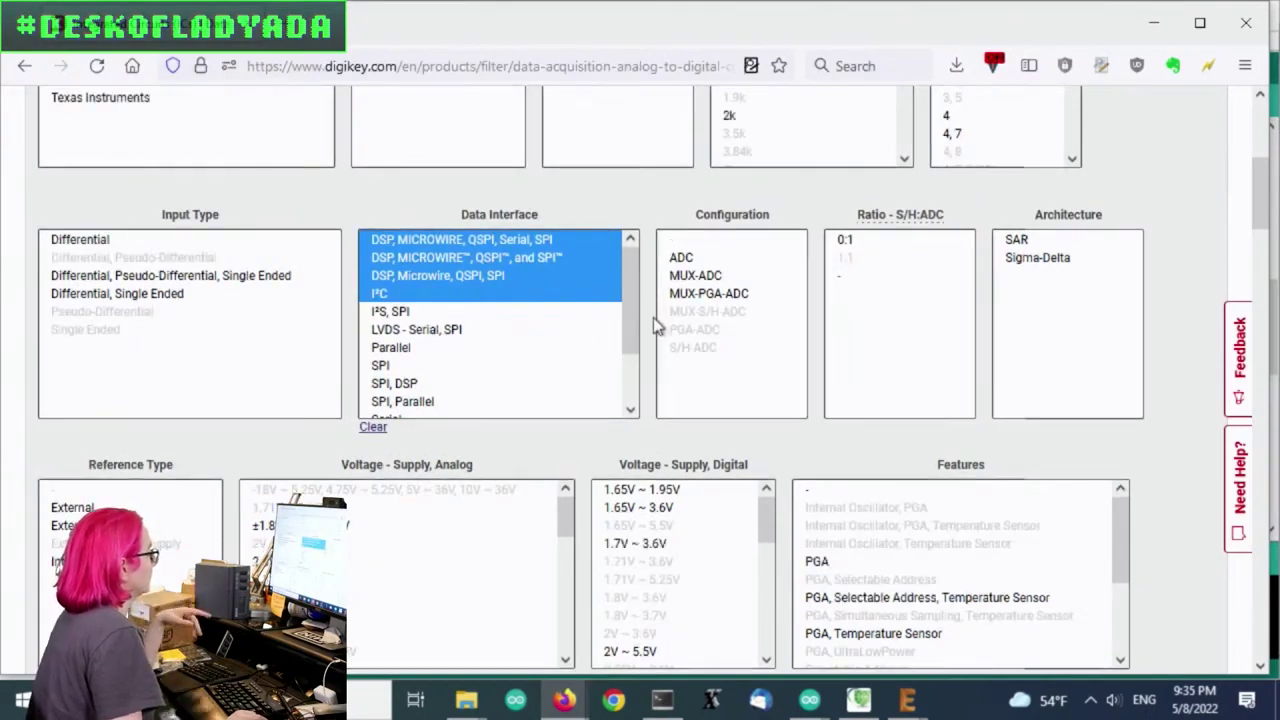
{"action": "left_click_drag", "start_coordinate": [634, 320], "coordinate": [631, 383]}
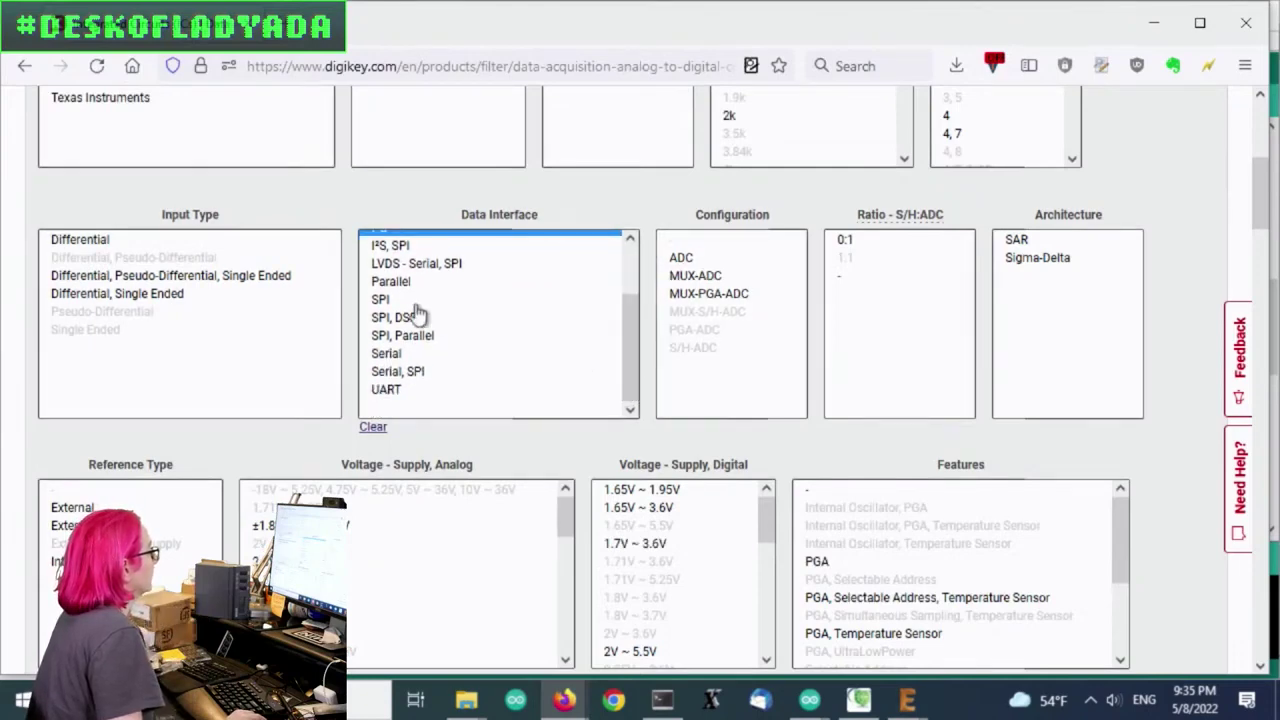
{"action": "left_click", "coordinate": [455, 302]}
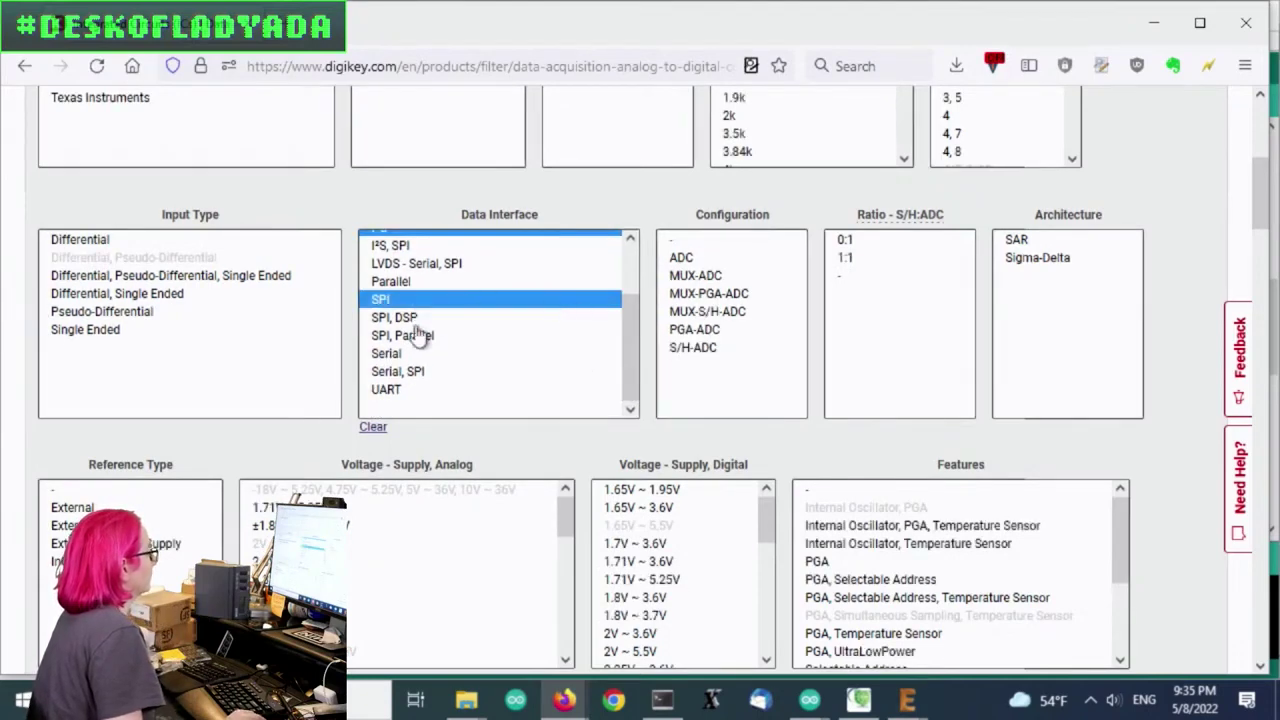
{"action": "left_click", "coordinate": [490, 378], "text": "ctrl"}
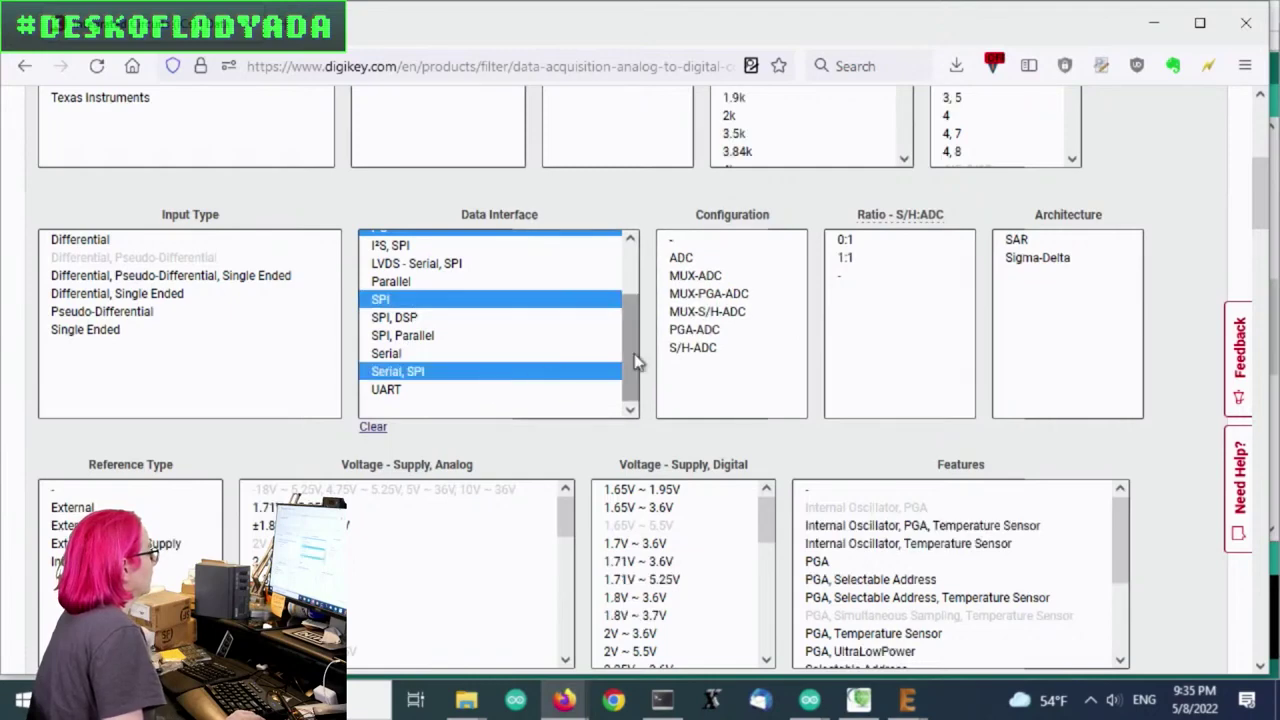
{"action": "left_click", "coordinate": [436, 357], "text": "ctrl"}
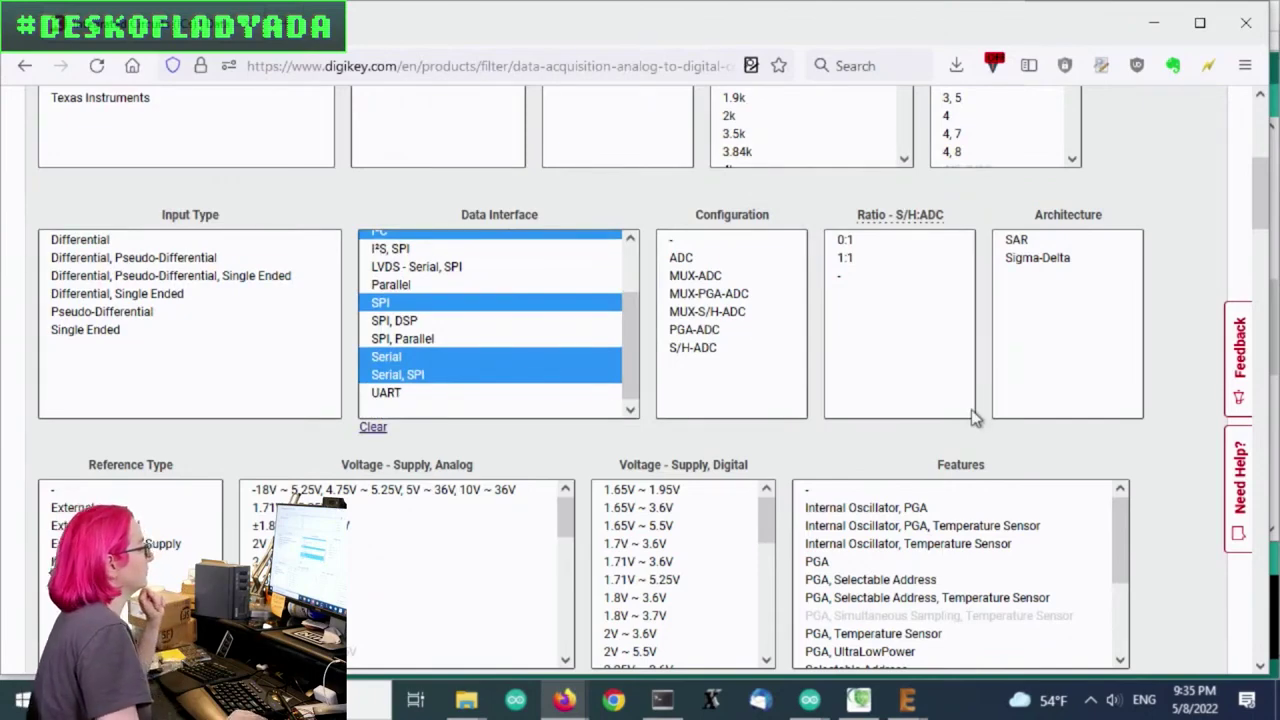
Scroll through the 415 interface-filtered ADCs sorted by ascending price, NAU7802SGI TR cheapest.
{"action": "scroll", "coordinate": [1186, 214], "scroll_direction": "down", "scroll_amount": 5}
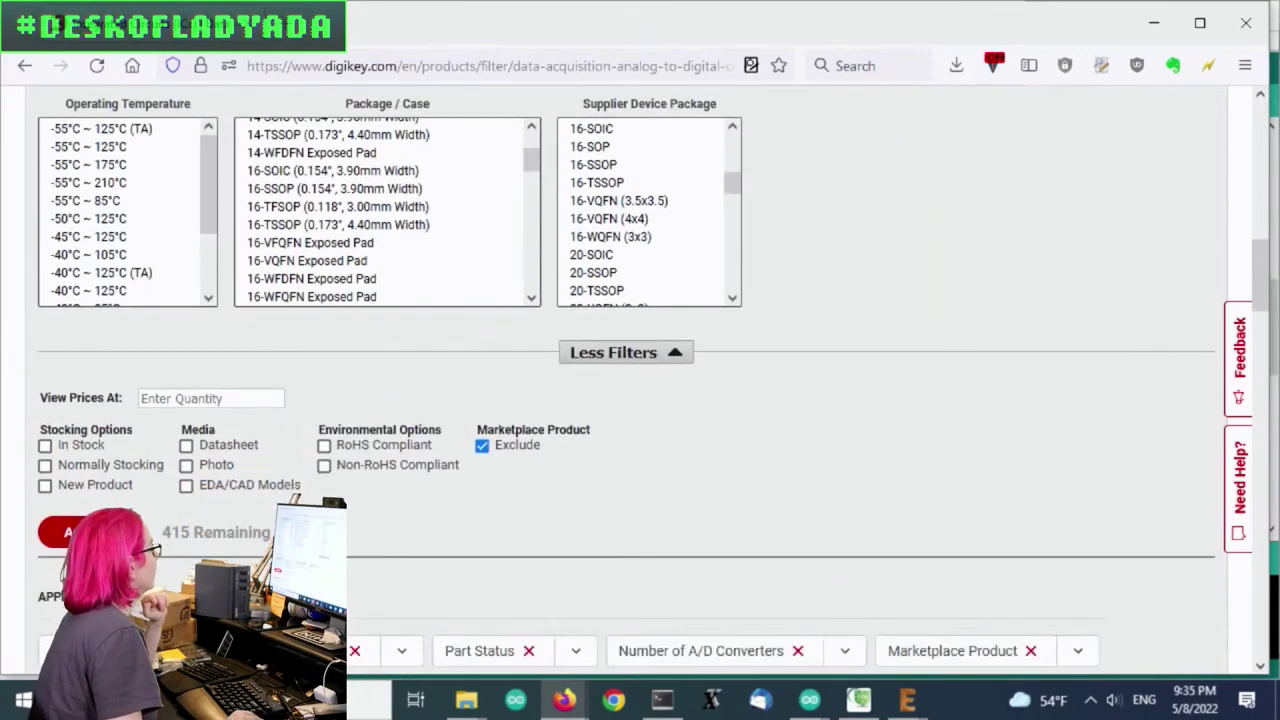
{"action": "scroll", "coordinate": [840, 432], "scroll_direction": "up", "scroll_amount": 10}
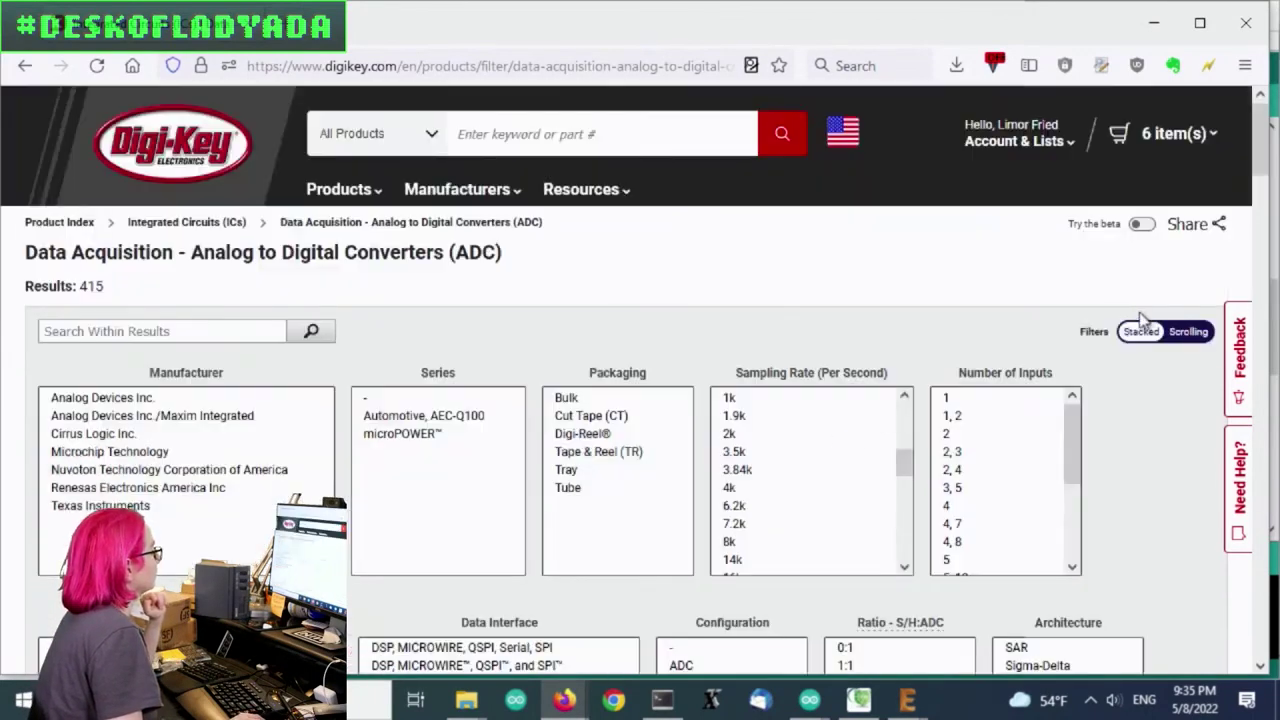
{"action": "scroll", "coordinate": [1186, 310], "scroll_direction": "down", "scroll_amount": 10}
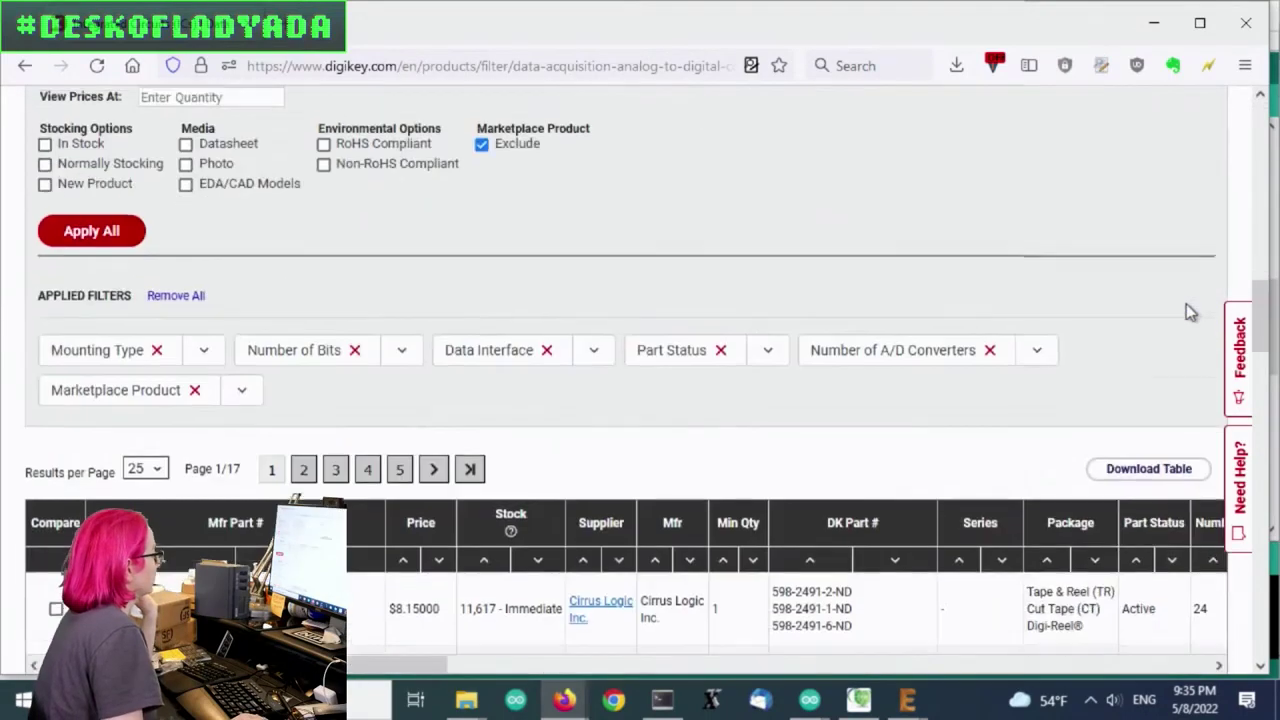
{"action": "scroll", "coordinate": [1190, 312], "scroll_direction": "down", "scroll_amount": 3}
{"action": "scroll", "coordinate": [1190, 312], "scroll_direction": "down", "scroll_amount": 10}
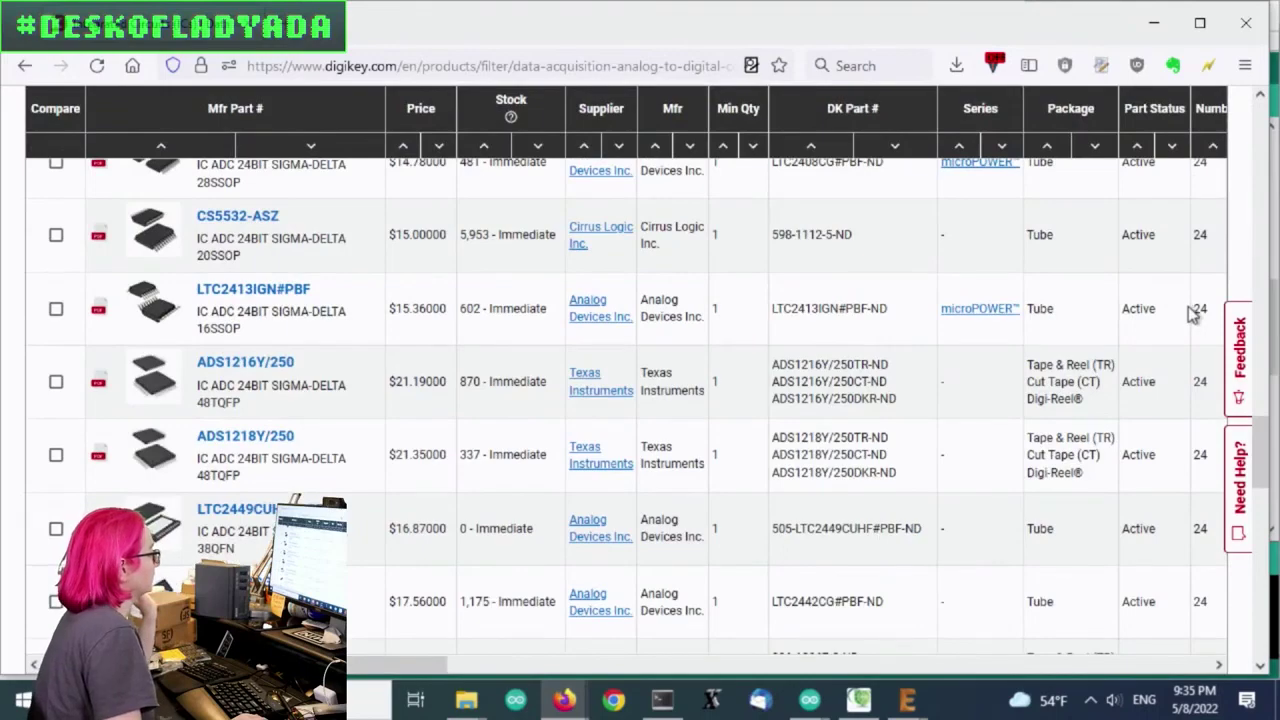
{"action": "scroll", "coordinate": [1190, 312], "scroll_direction": "up", "scroll_amount": 10}
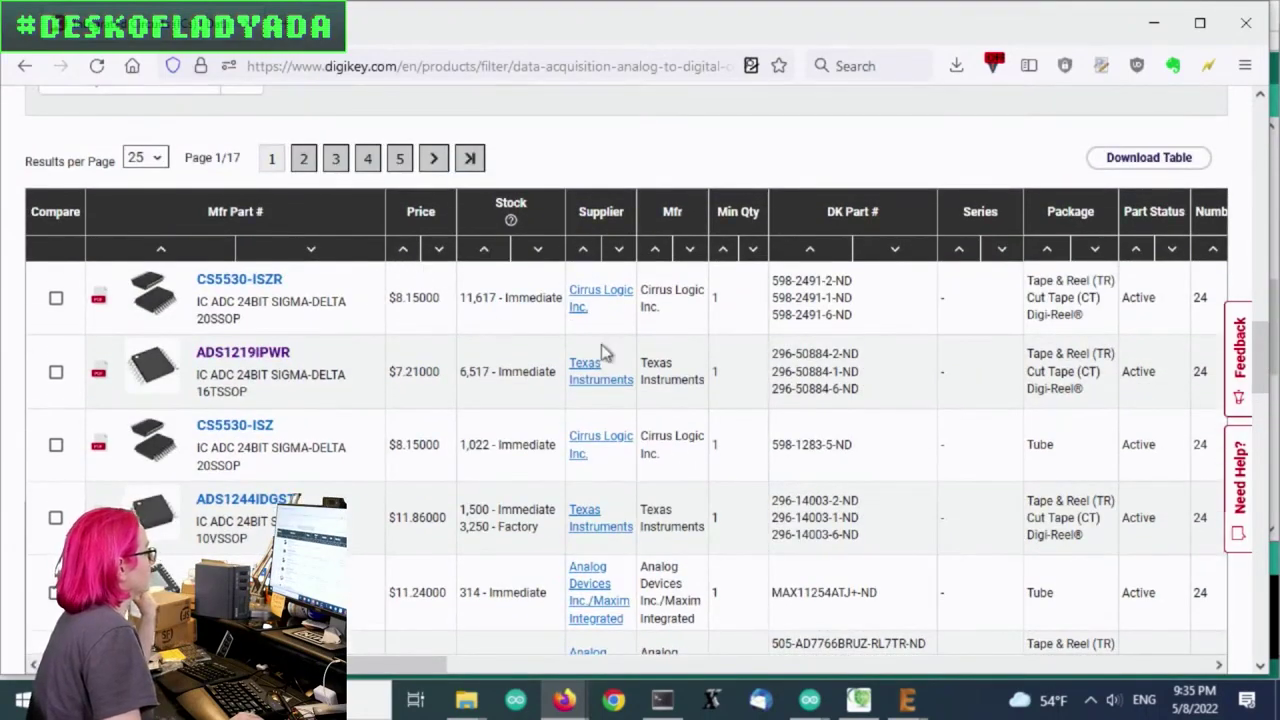
{"action": "scroll", "coordinate": [771, 366], "scroll_direction": "up", "scroll_amount": 10}
{"action": "scroll", "coordinate": [1007, 330], "scroll_direction": "down", "scroll_amount": 15}
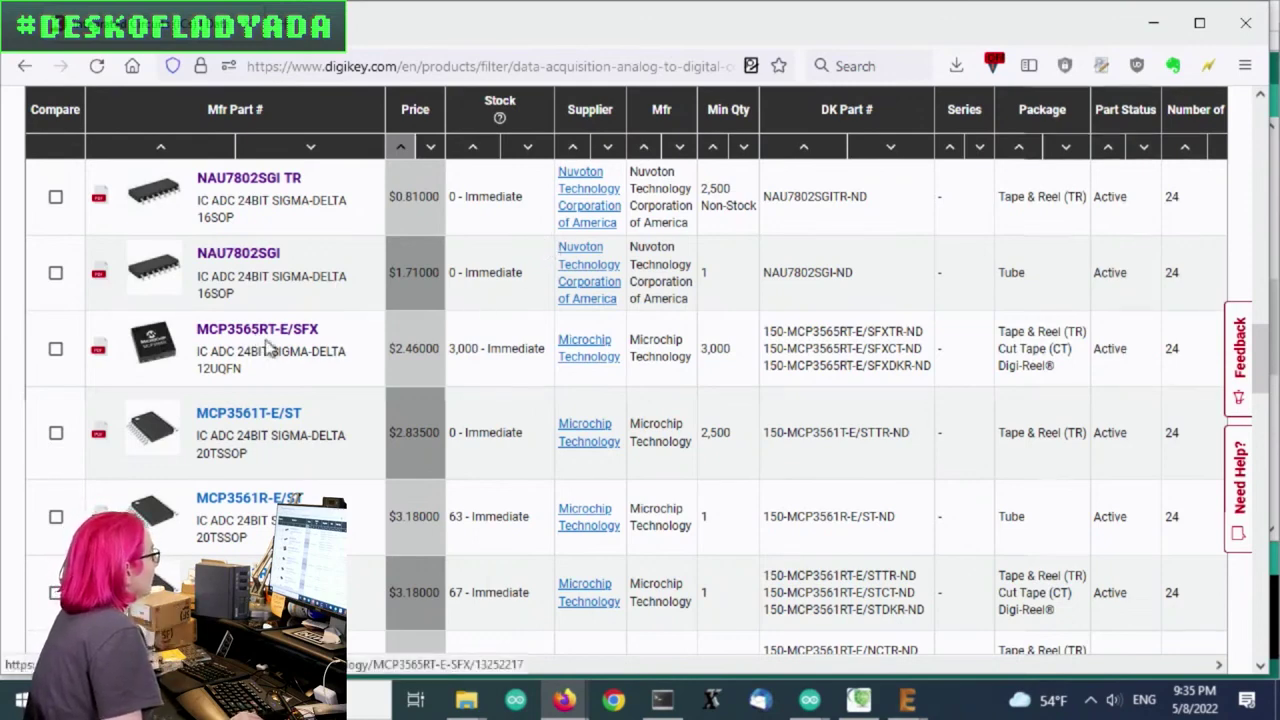
{"action": "left_click_drag", "start_coordinate": [195, 329], "coordinate": [350, 330]}
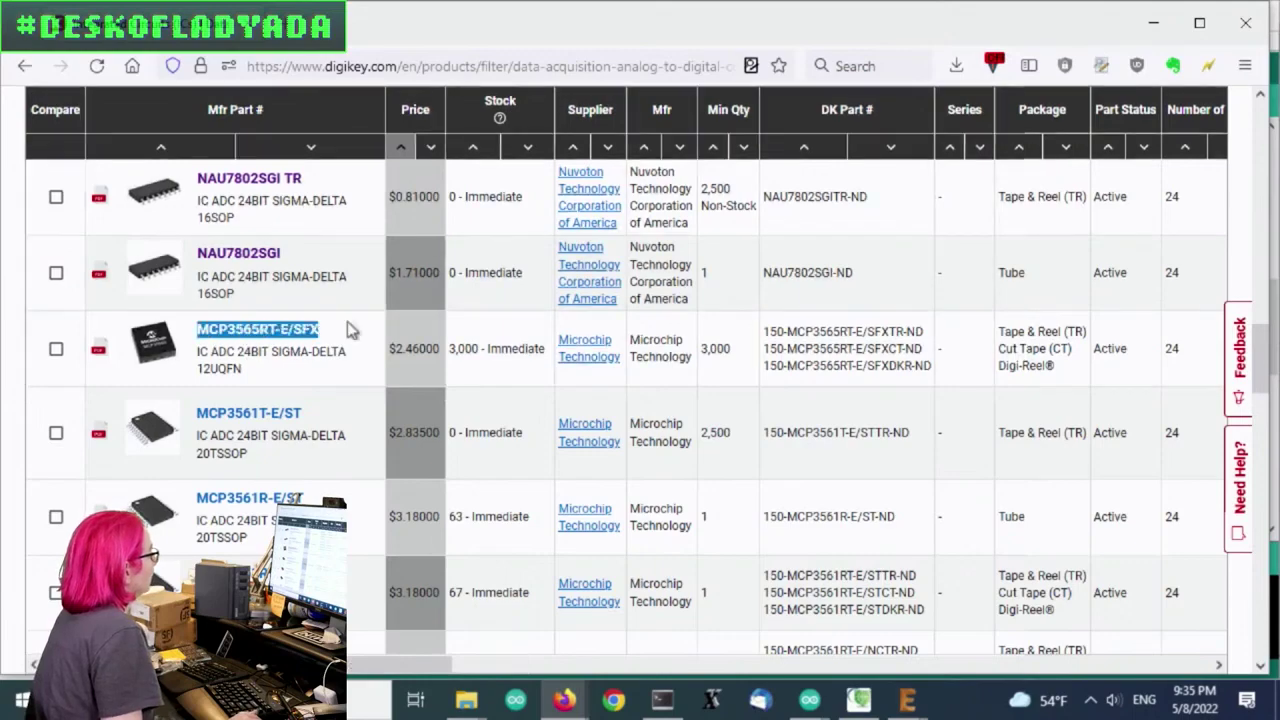
{"action": "left_click_drag", "start_coordinate": [350, 664], "coordinate": [672, 588]}
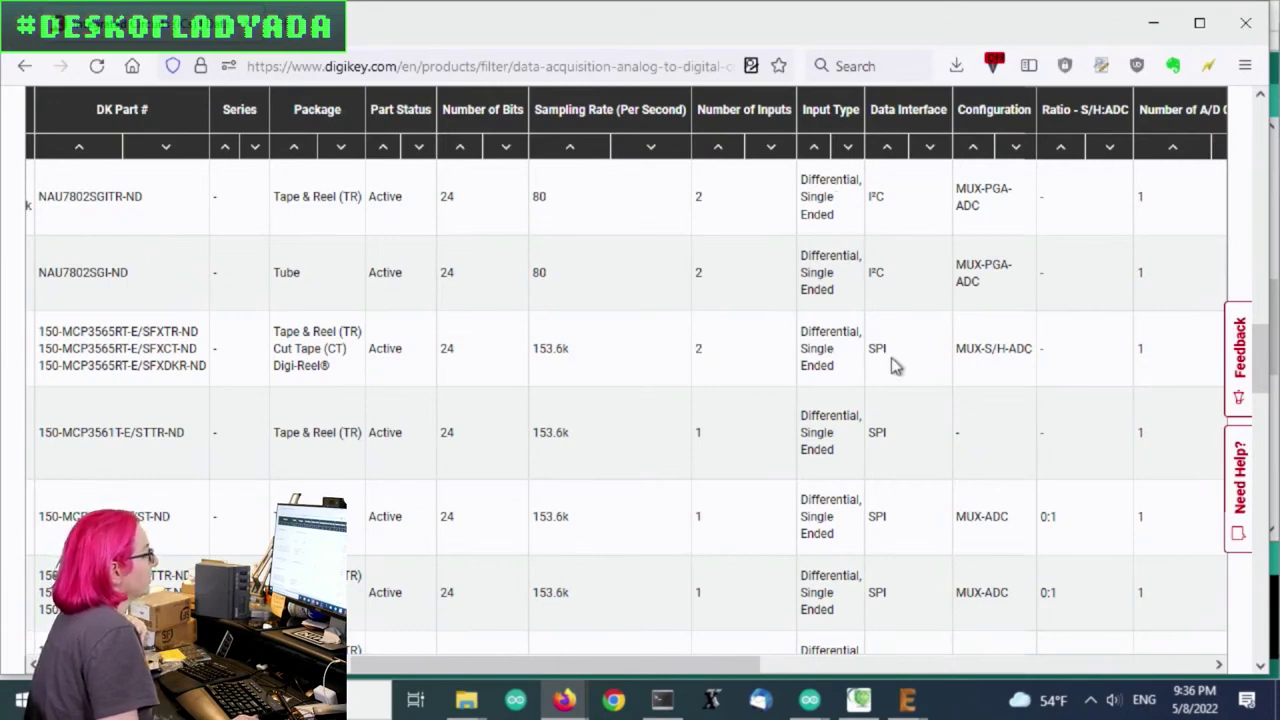
{"action": "left_click_drag", "start_coordinate": [763, 663], "coordinate": [920, 664]}
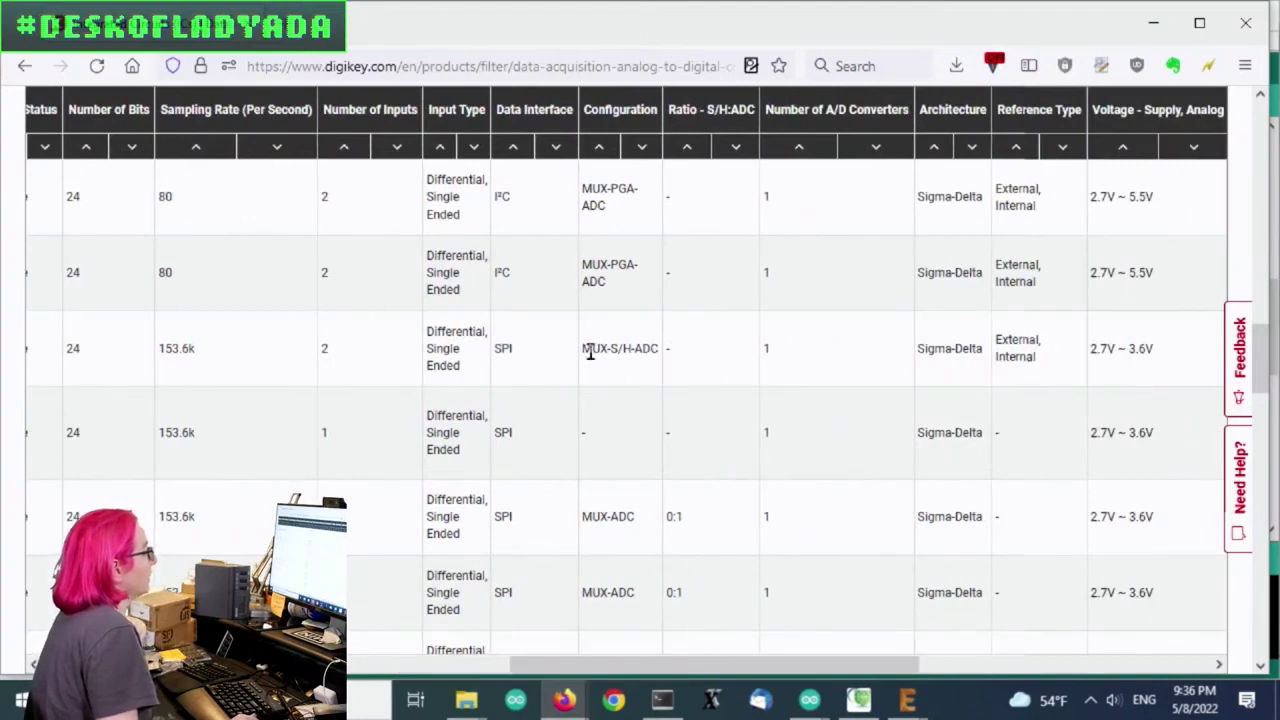
{"action": "left_click_drag", "start_coordinate": [845, 658], "coordinate": [1048, 664]}
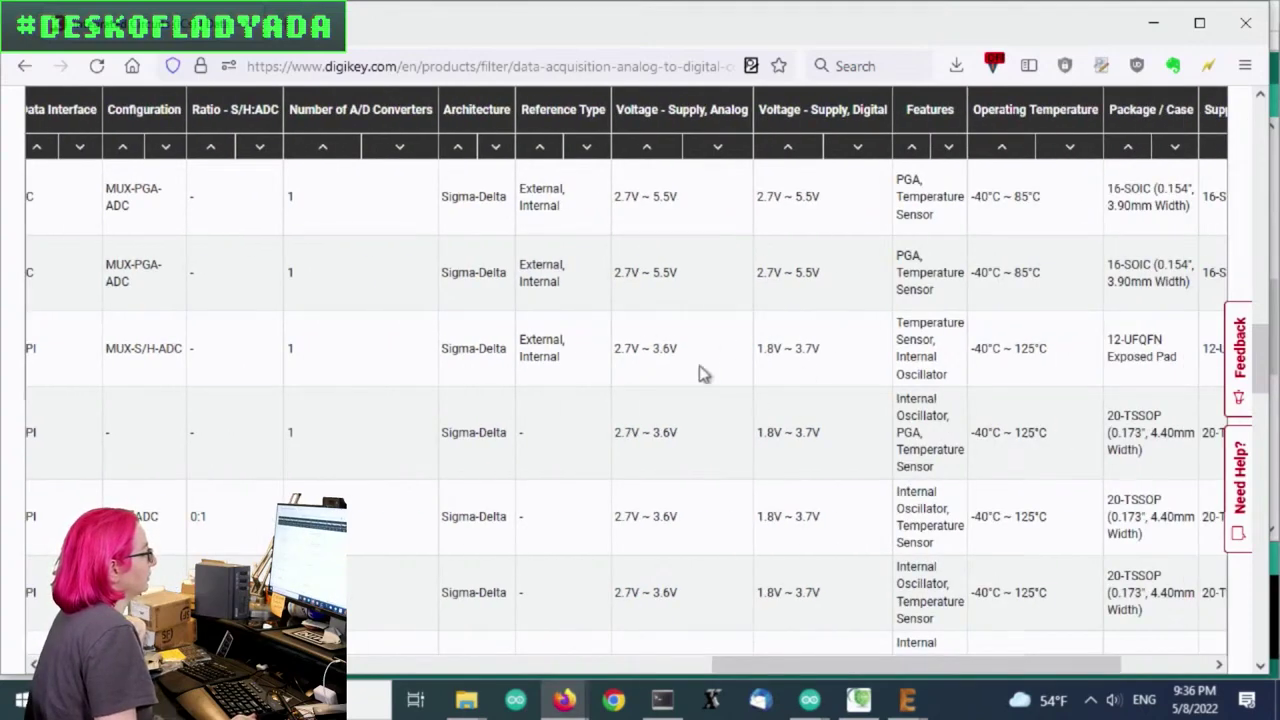
{"action": "left_click_drag", "start_coordinate": [866, 664], "coordinate": [196, 664]}
Download the MCP3565RT datasheet and open the PDF from Downloads.
{"action": "left_click", "coordinate": [100, 350]}
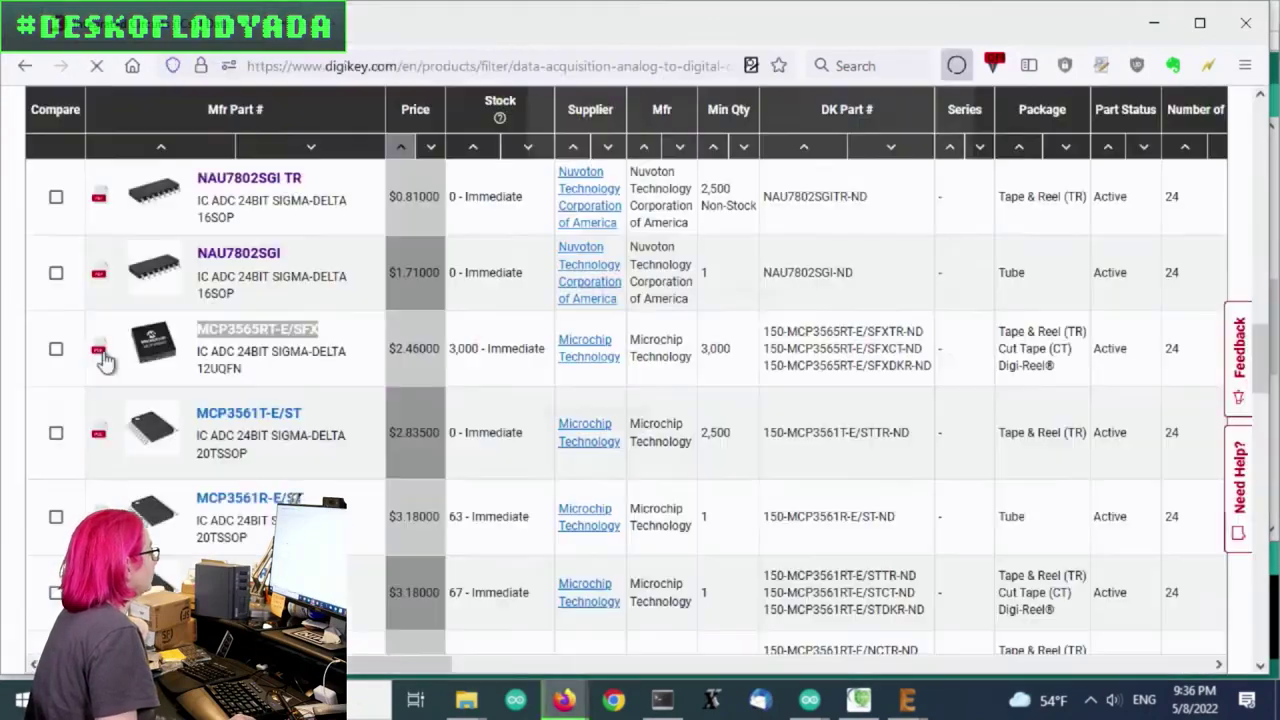
{"action": "left_click", "coordinate": [650, 108]}
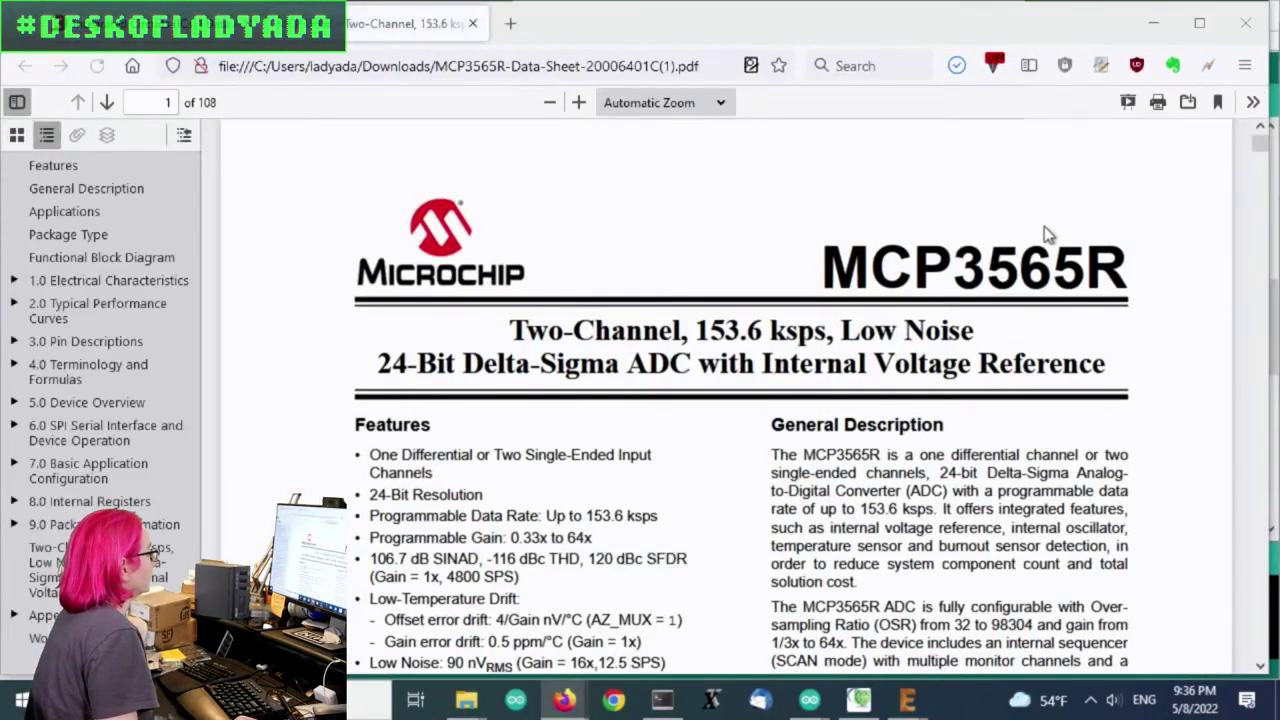
{"action": "scroll", "coordinate": [1043, 237], "scroll_direction": "down", "scroll_amount": 3}
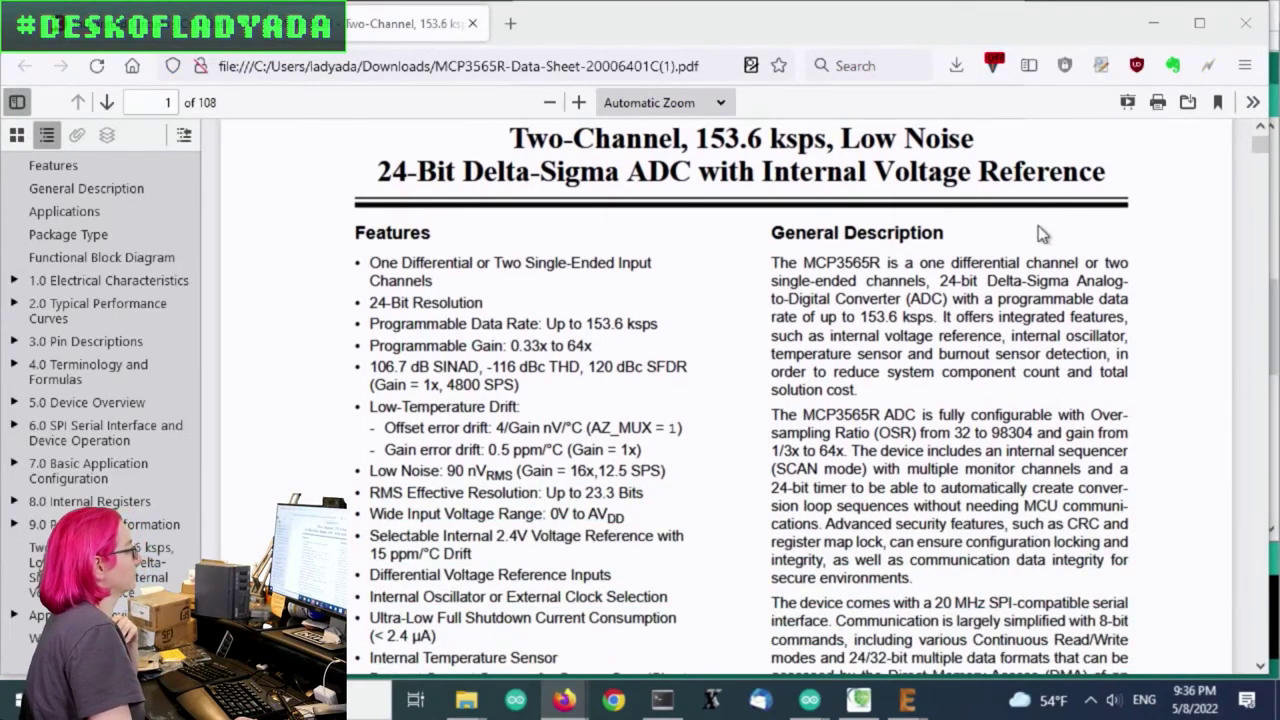
{"action": "scroll", "coordinate": [1038, 234], "scroll_direction": "down", "scroll_amount": 2}
Highlight the 'Programmable Gain: 0.33x to 64x' line in the feature list.
{"action": "left_click_drag", "start_coordinate": [371, 231], "coordinate": [370, 166]}
{"action": "left_click", "coordinate": [612, 258]}
{"action": "left_click_drag", "start_coordinate": [612, 258], "coordinate": [400, 249]}
{"action": "left_click", "coordinate": [586, 249]}
{"action": "left_click_drag", "start_coordinate": [548, 249], "coordinate": [368, 250]}
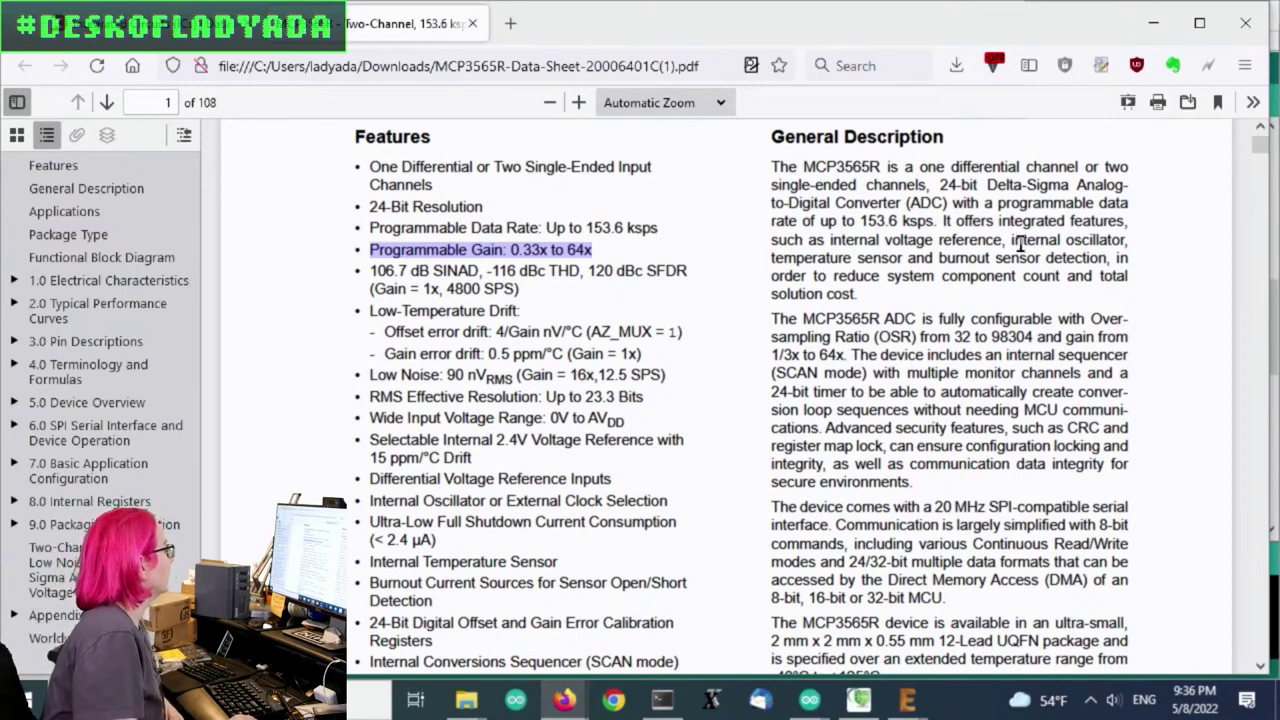
Scroll past the package pinout to the functional block diagram on page 2.
{"action": "scroll", "coordinate": [645, 312], "scroll_direction": "down", "scroll_amount": 3}
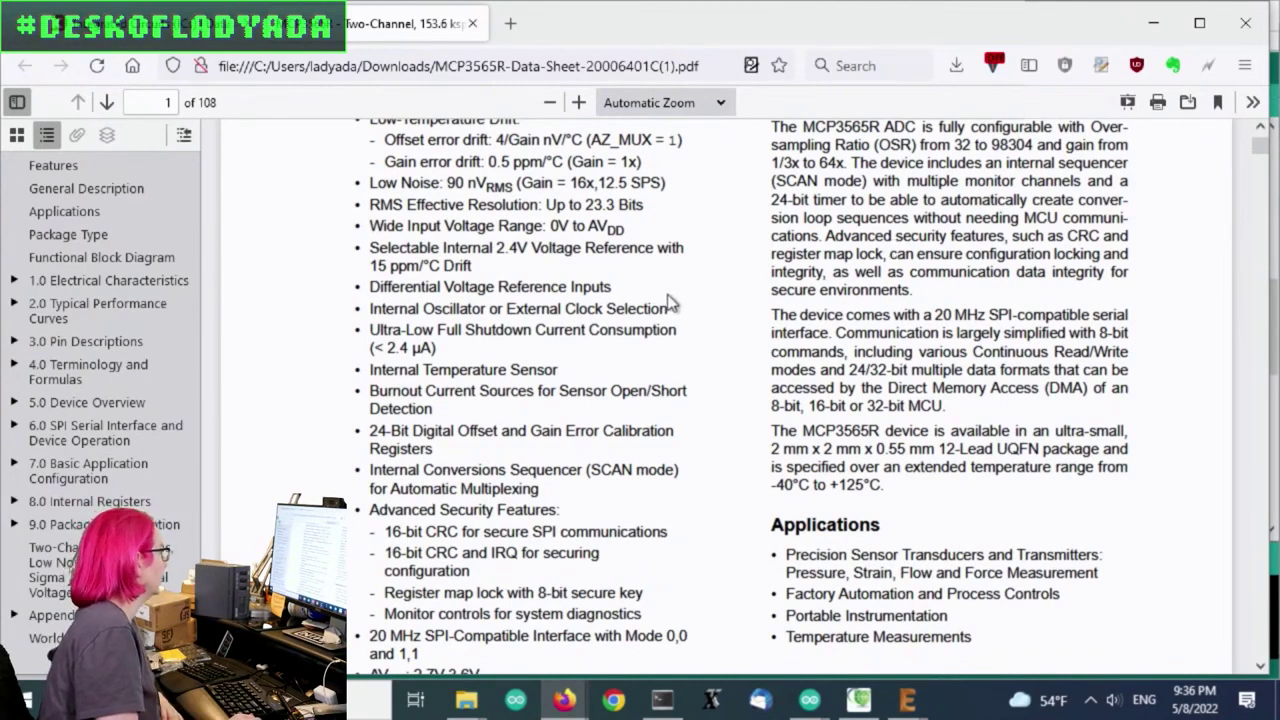
{"action": "scroll", "coordinate": [665, 305], "scroll_direction": "up", "scroll_amount": 2}
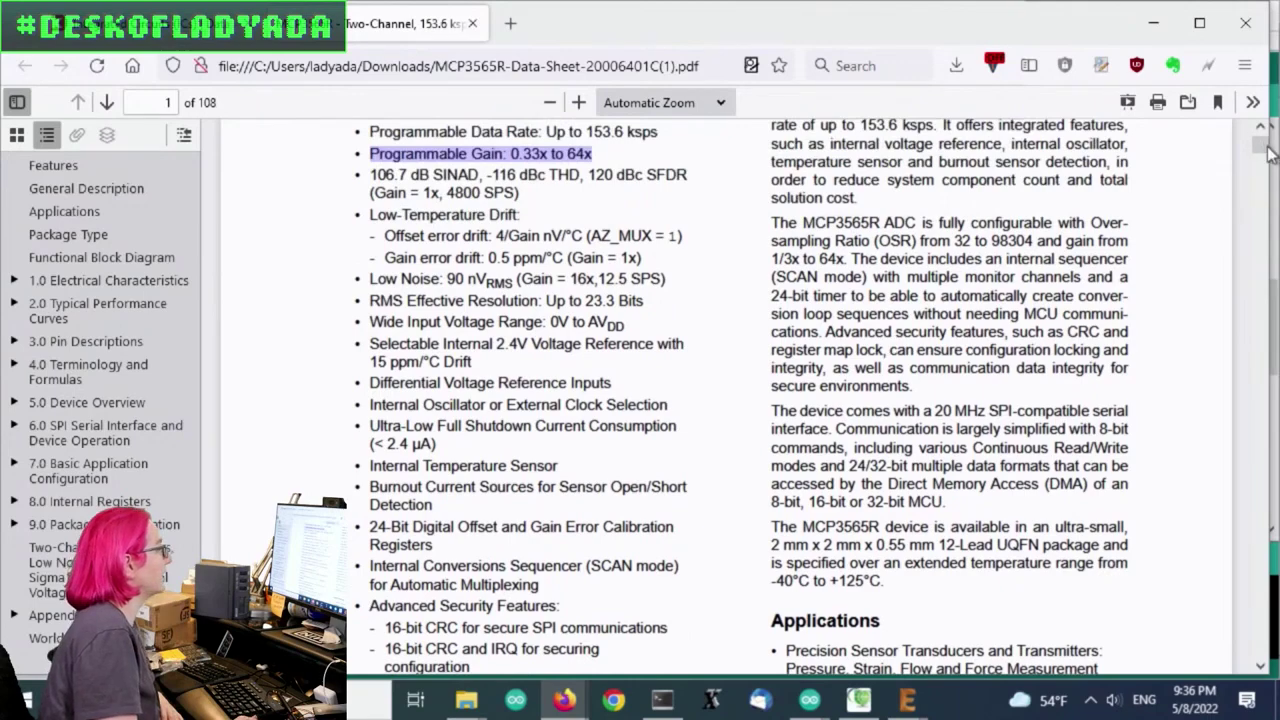
{"action": "left_click_drag", "start_coordinate": [1268, 150], "coordinate": [1097, 255]}
{"action": "scroll", "coordinate": [1100, 263], "scroll_direction": "up", "scroll_amount": 3}
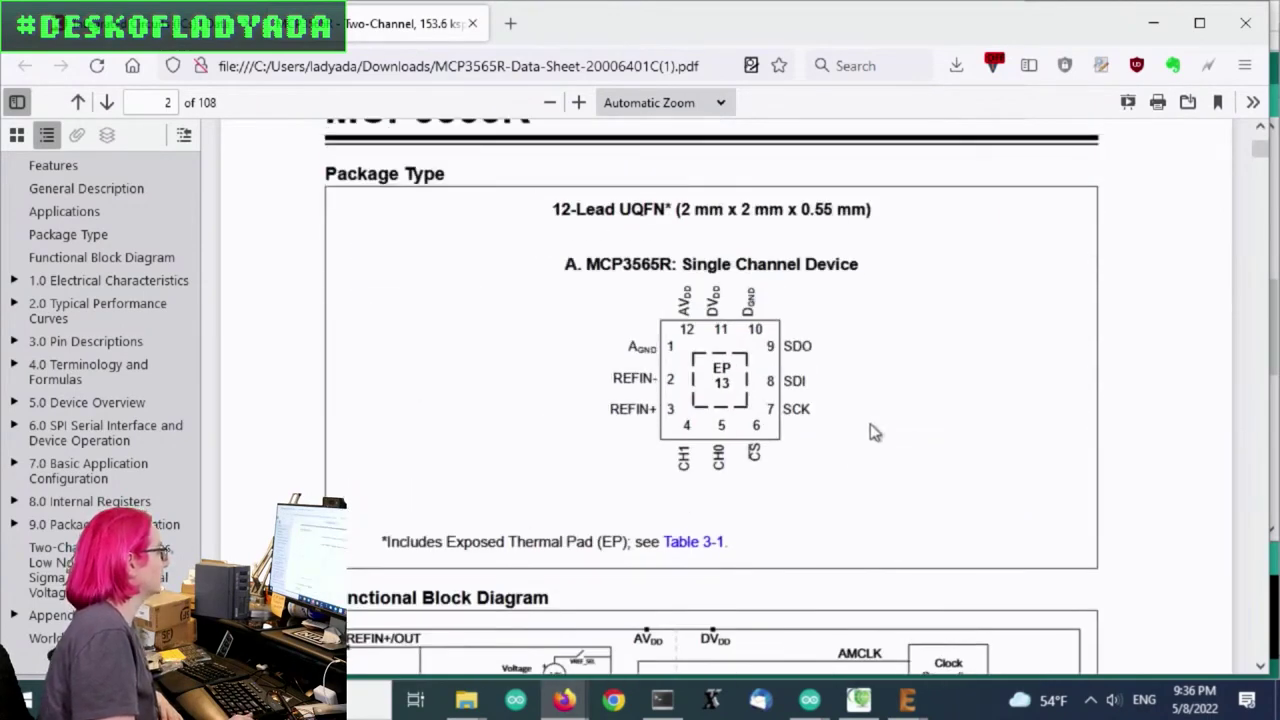
{"action": "scroll", "coordinate": [817, 460], "scroll_direction": "down", "scroll_amount": 3}
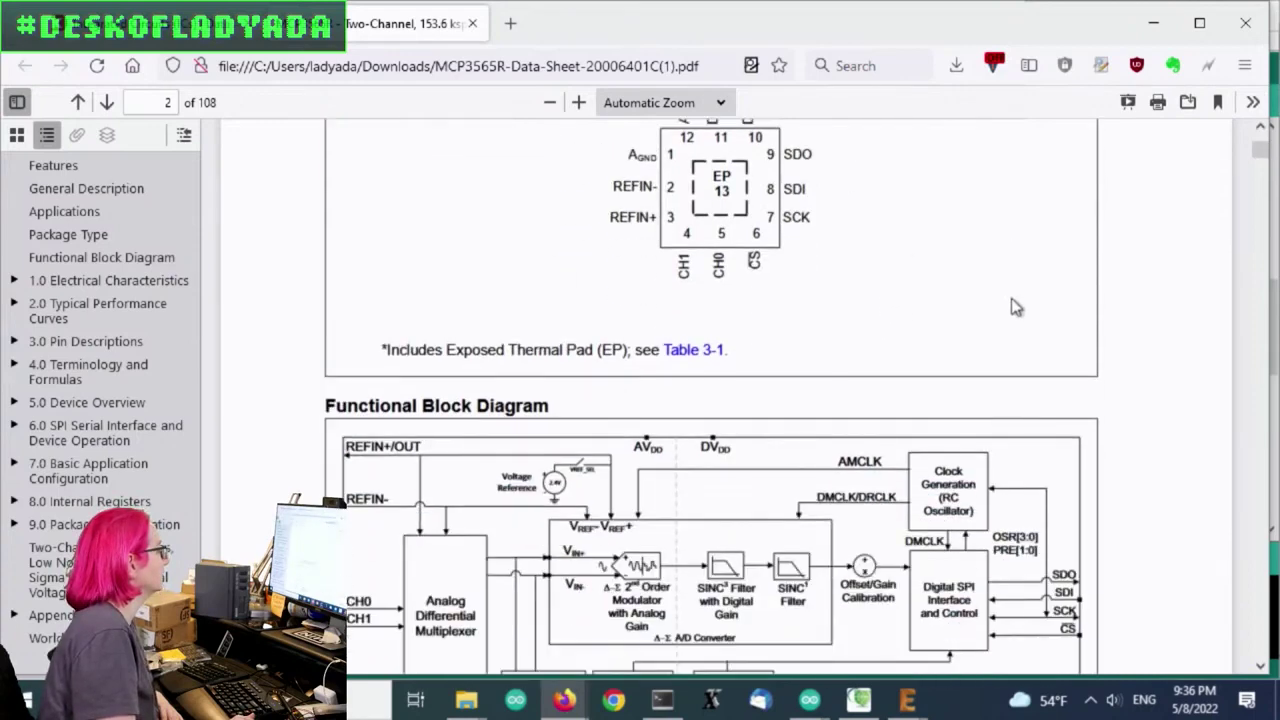
{"action": "scroll", "coordinate": [905, 315], "scroll_direction": "down", "scroll_amount": 3}
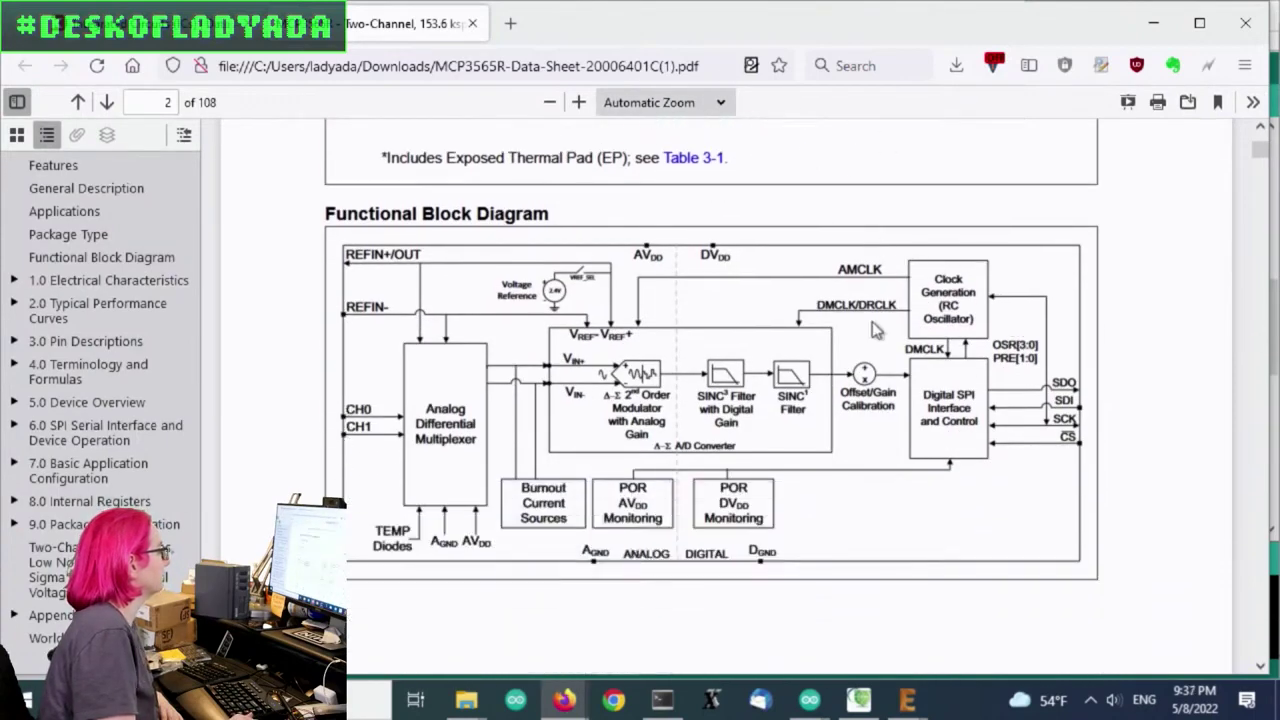
{"action": "scroll", "coordinate": [1066, 418], "scroll_direction": "down", "scroll_amount": 2}
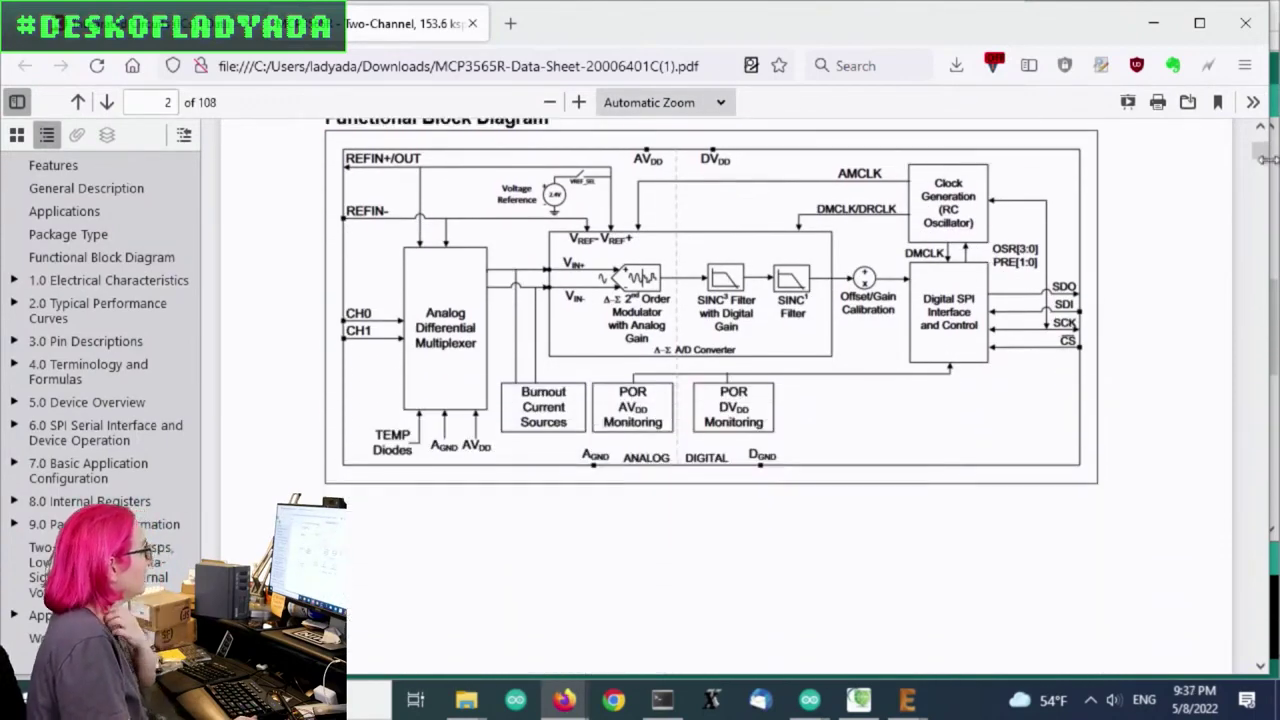
Search the datasheet for 'wheat' to locate the Wheatstone bridge application figure.
{"action": "key", "text": "ctrl+f"}
{"action": "type", "text": "wheat"}
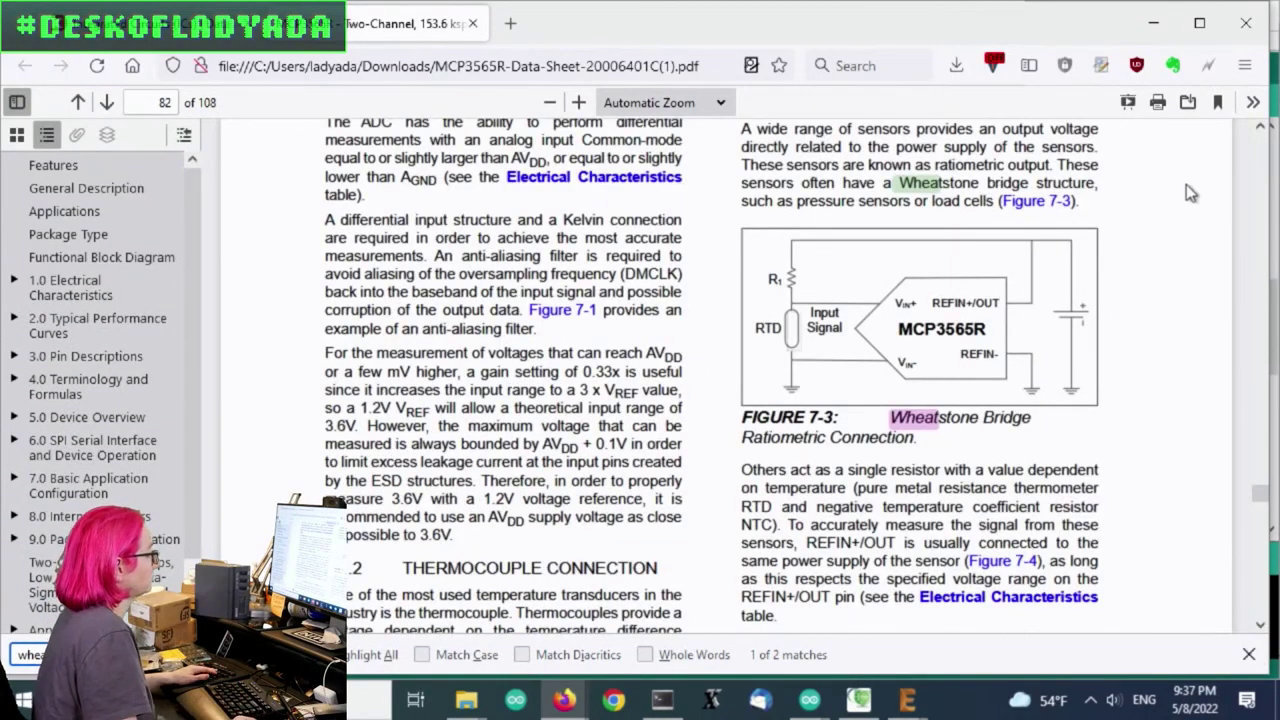
{"action": "scroll", "coordinate": [1187, 190], "scroll_direction": "up", "scroll_amount": 2}
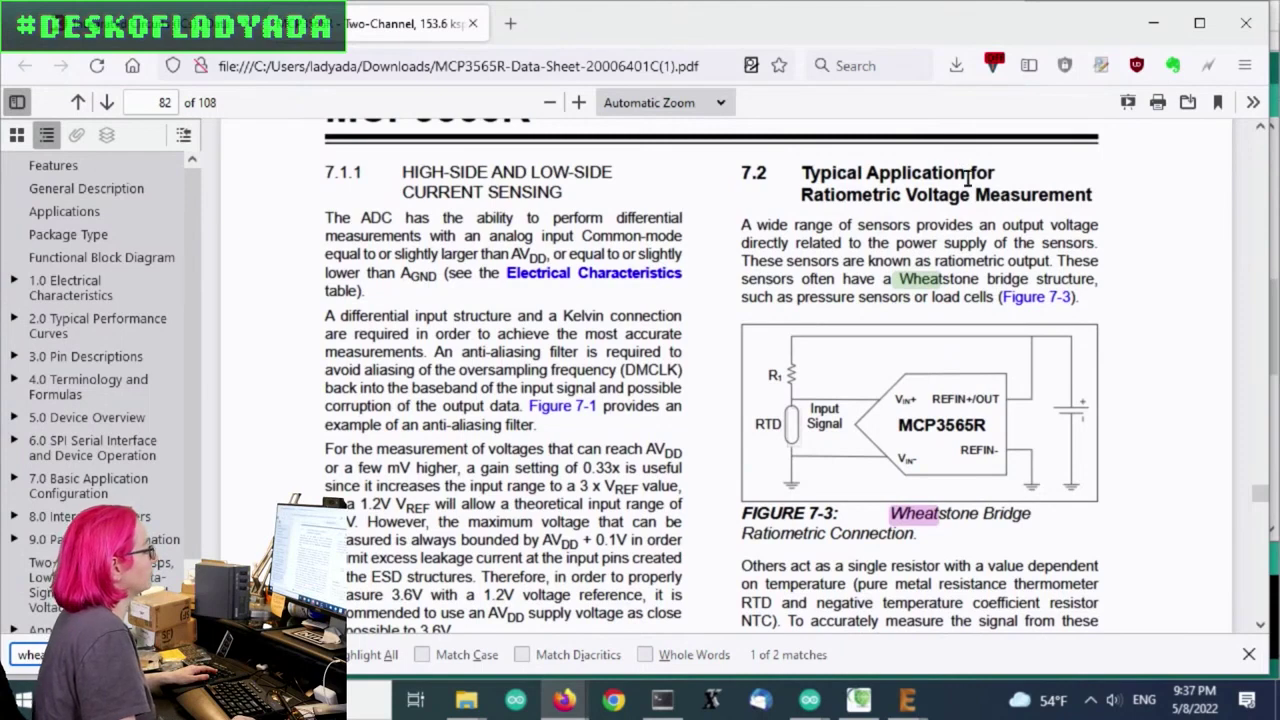
{"action": "scroll", "coordinate": [1169, 201], "scroll_direction": "down", "scroll_amount": 2}
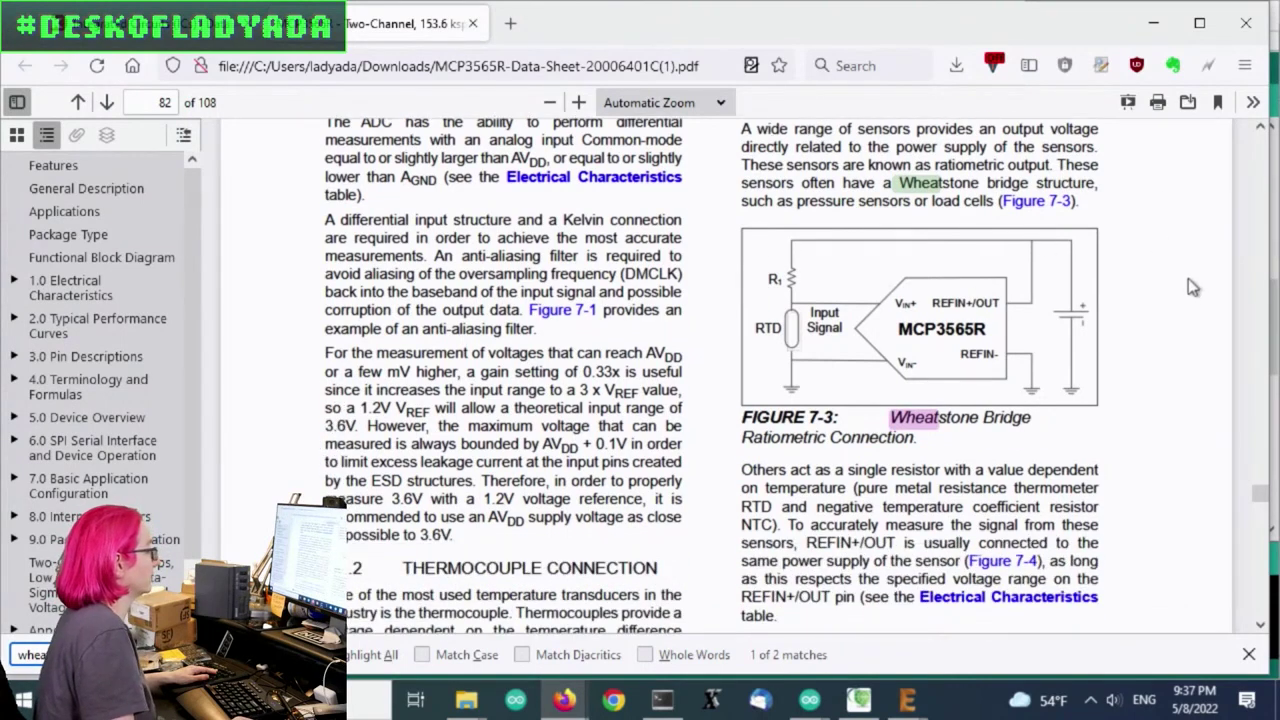
{"action": "scroll", "coordinate": [1172, 276], "scroll_direction": "down", "scroll_amount": 8}
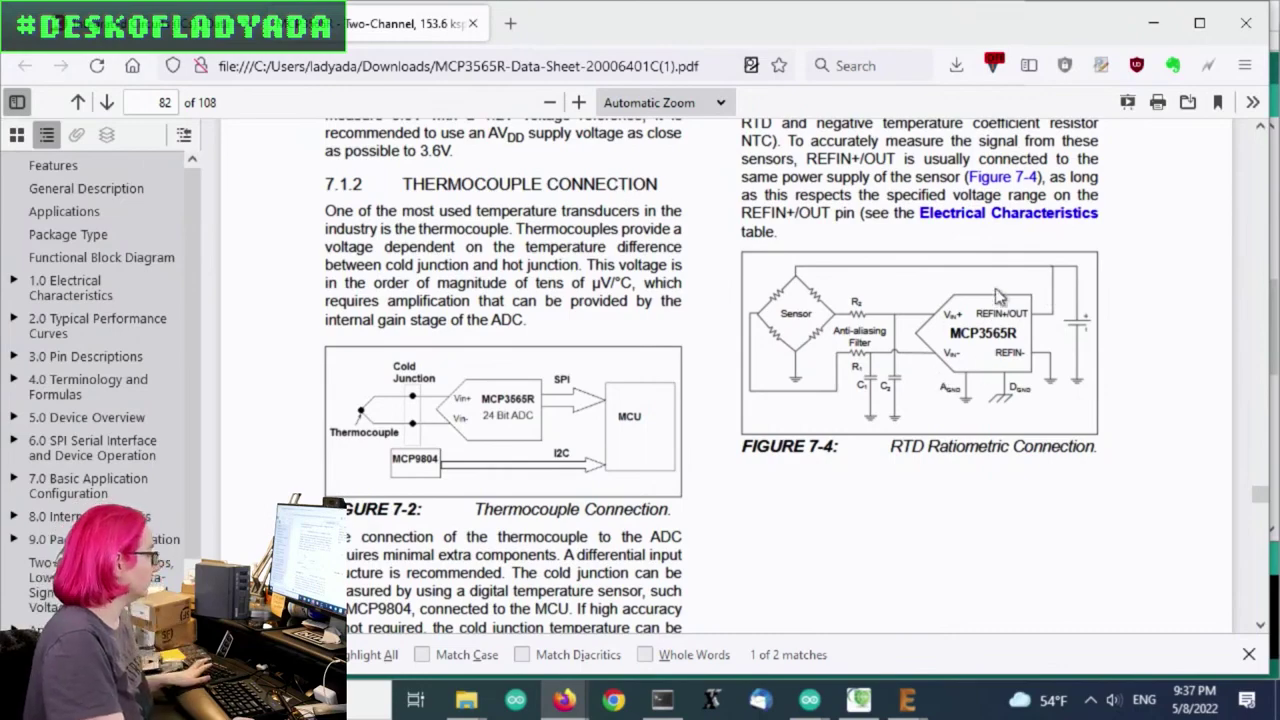
Read the RTD and thermocouple circuits on pages 82–83, then return to the Digi-Key tab.
{"action": "scroll", "coordinate": [938, 375], "scroll_direction": "up", "scroll_amount": 4, "text": "ctrl"}
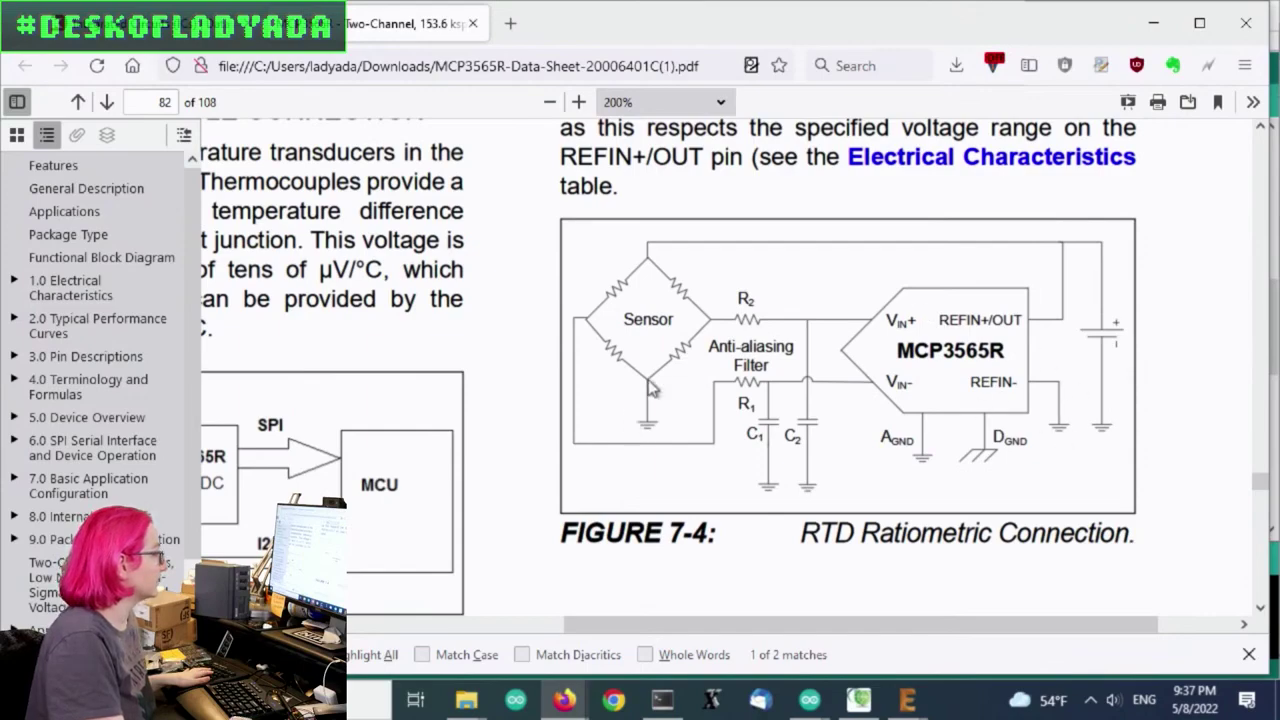
{"action": "scroll", "coordinate": [890, 364], "scroll_direction": "down", "scroll_amount": 2, "text": "ctrl"}
{"action": "scroll", "coordinate": [872, 333], "scroll_direction": "down", "scroll_amount": 2, "text": "ctrl"}
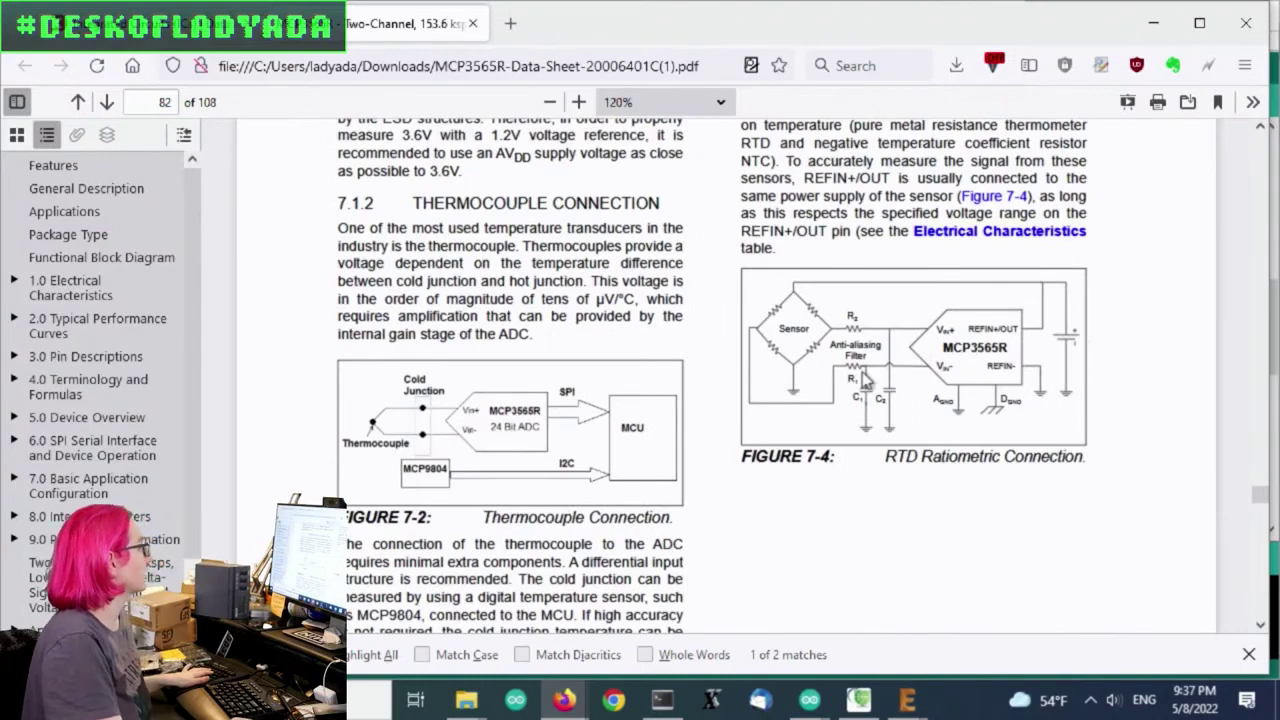
{"action": "scroll", "coordinate": [1040, 378], "scroll_direction": "up", "scroll_amount": 3}
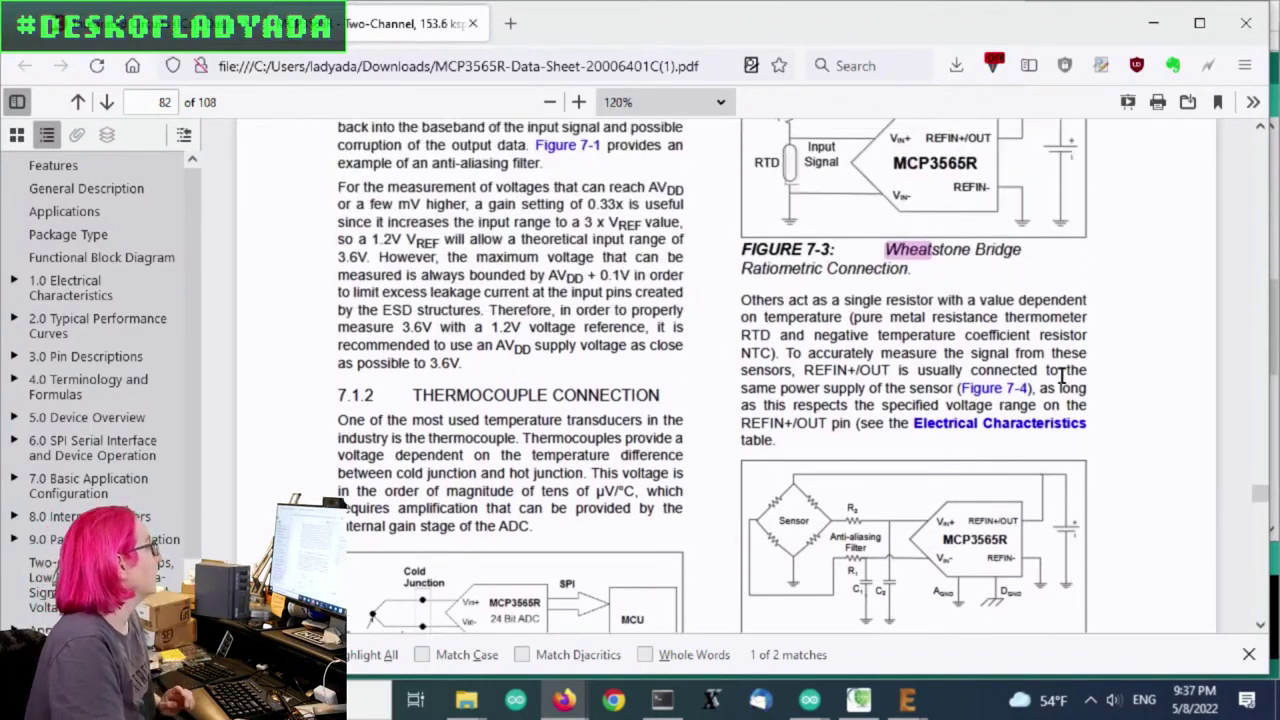
{"action": "scroll", "coordinate": [1125, 330], "scroll_direction": "up", "scroll_amount": 4}
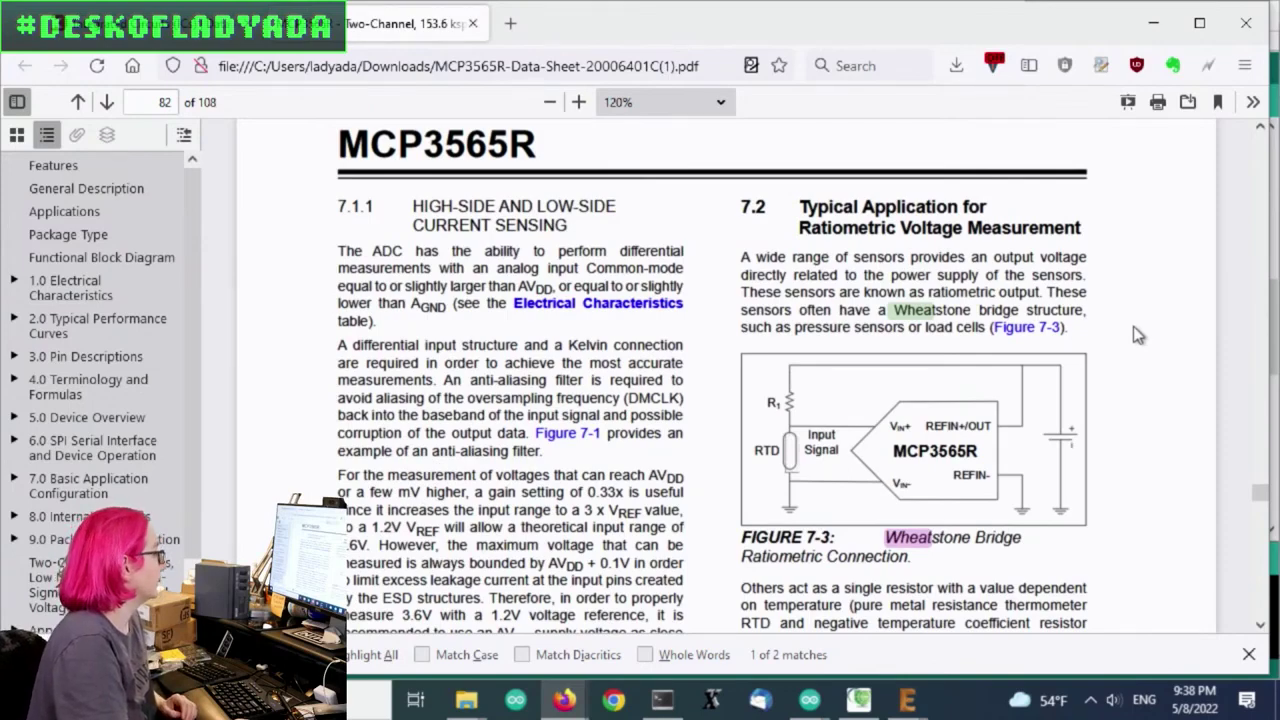
{"action": "scroll", "coordinate": [1133, 326], "scroll_direction": "down", "scroll_amount": 8}
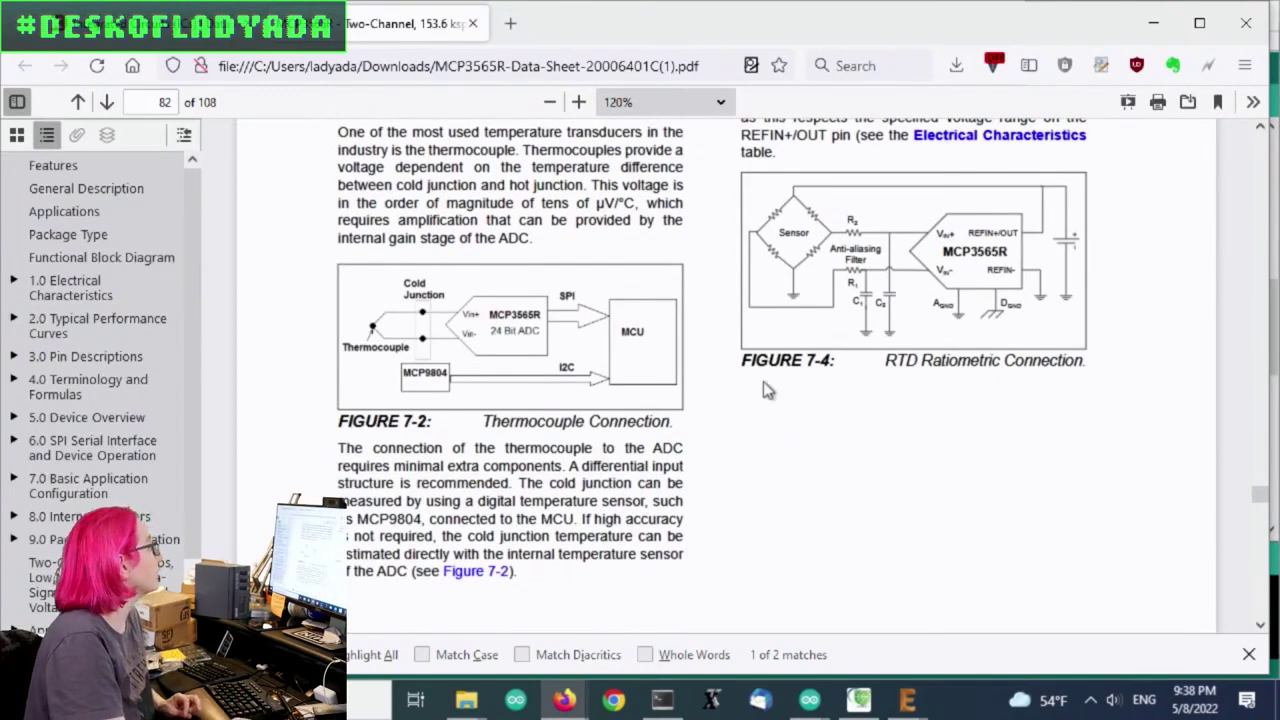
{"action": "scroll", "coordinate": [1105, 369], "scroll_direction": "down", "scroll_amount": 12}
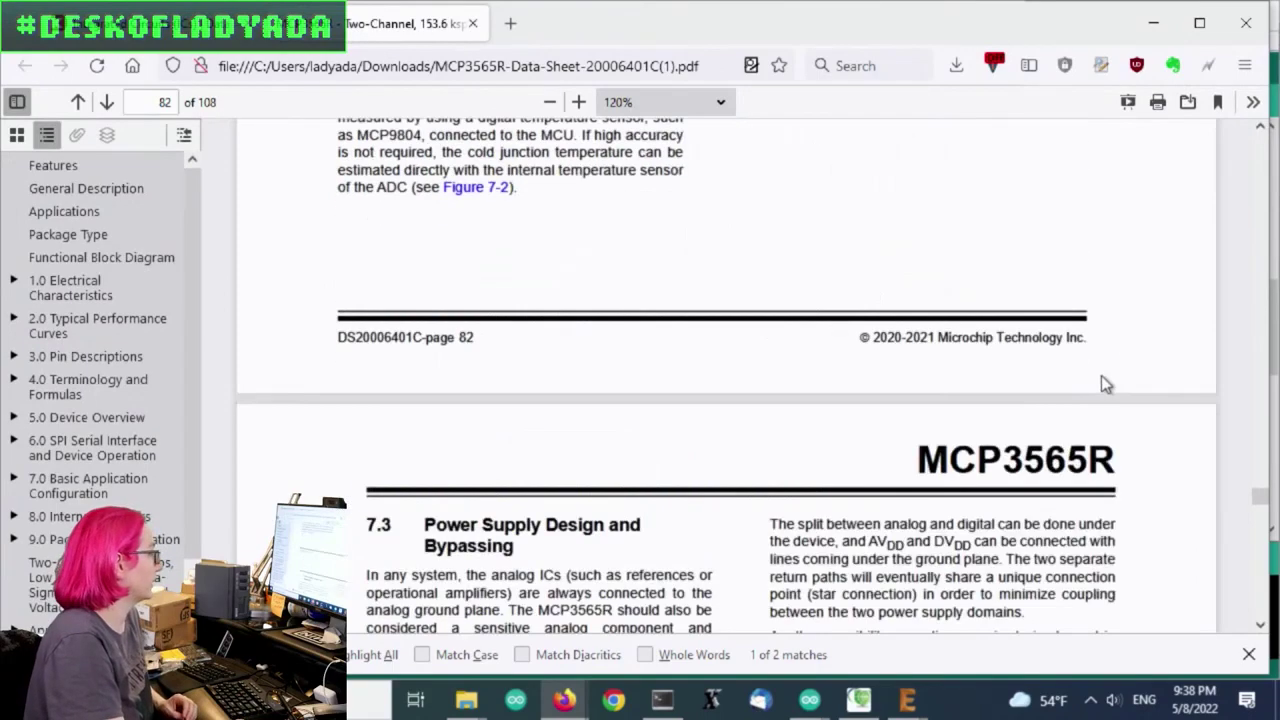
{"action": "scroll", "coordinate": [1105, 380], "scroll_direction": "down", "scroll_amount": 3}
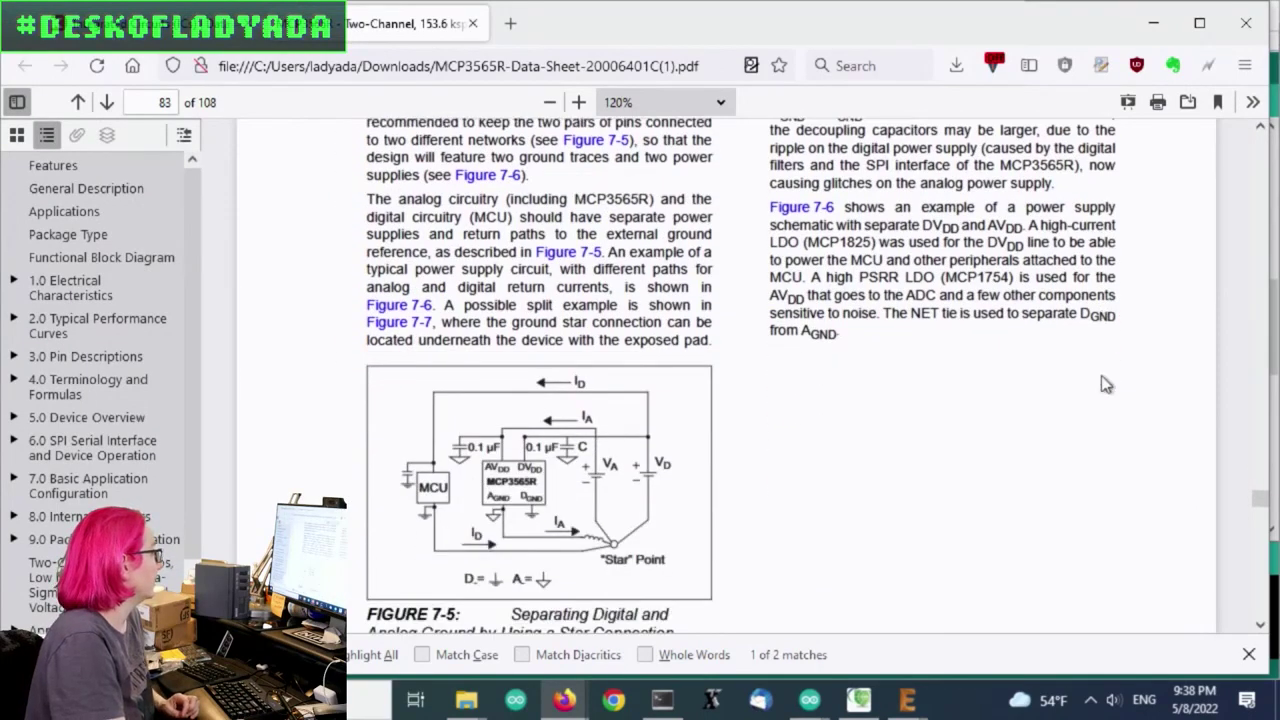
{"action": "scroll", "coordinate": [1105, 384], "scroll_direction": "up", "scroll_amount": 18}
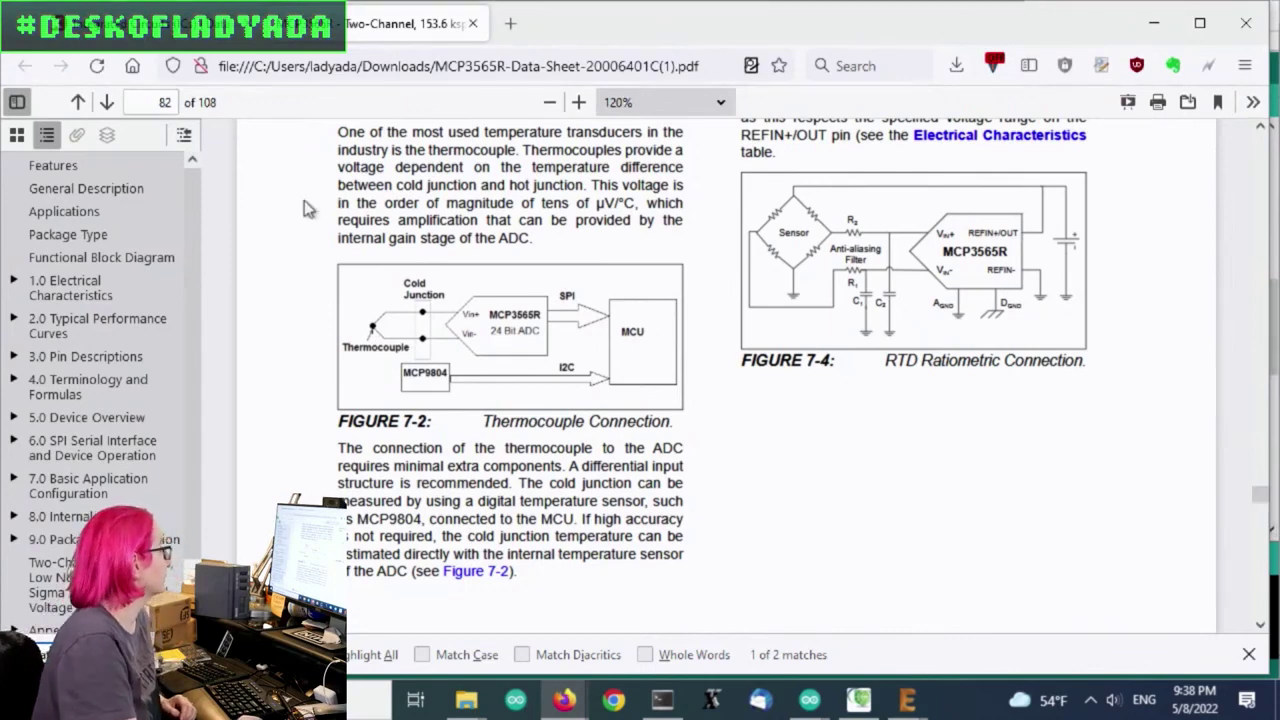
{"action": "key", "text": "ctrl+shift+Tab"}
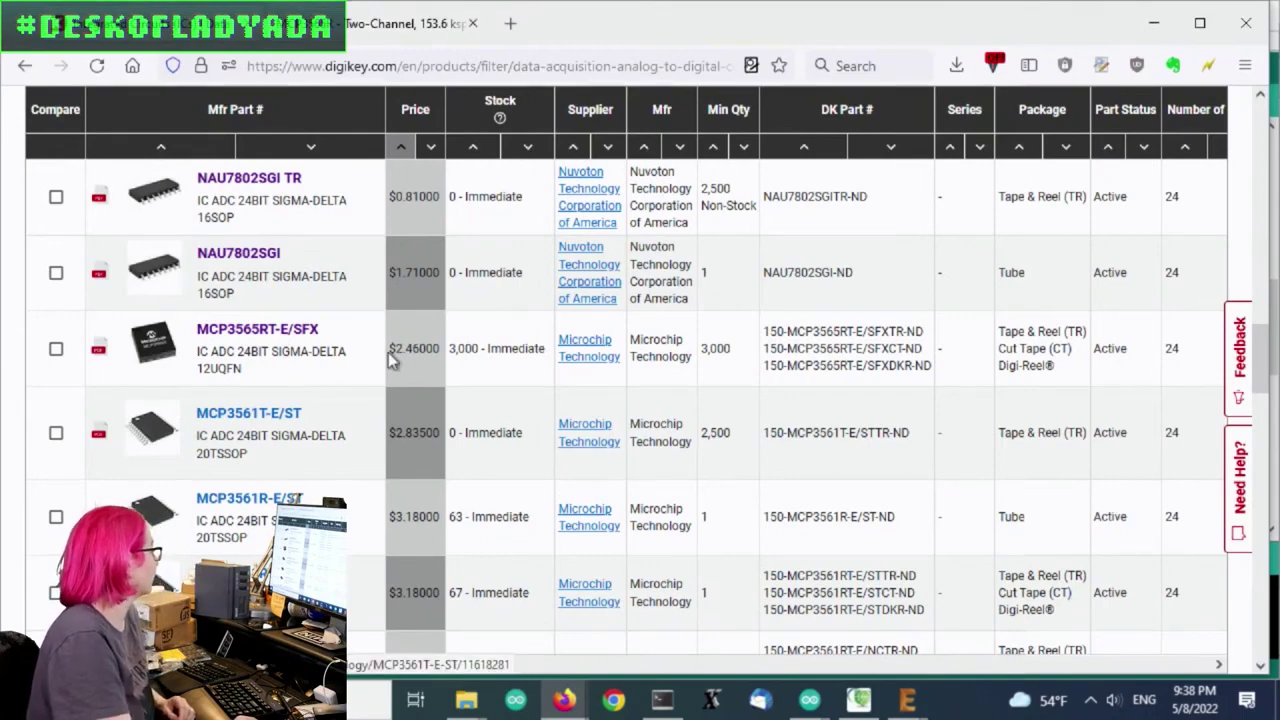
Review the MCP3565RT row's price and stock in the results table.
{"action": "scroll", "coordinate": [395, 353], "scroll_direction": "down", "scroll_amount": 2}
{"action": "scroll", "coordinate": [354, 360], "scroll_direction": "down", "scroll_amount": 1}
{"action": "scroll", "coordinate": [414, 380], "scroll_direction": "down", "scroll_amount": 2}
{"action": "scroll", "coordinate": [394, 355], "scroll_direction": "up", "scroll_amount": 1}
{"action": "scroll", "coordinate": [337, 303], "scroll_direction": "down", "scroll_amount": 1}
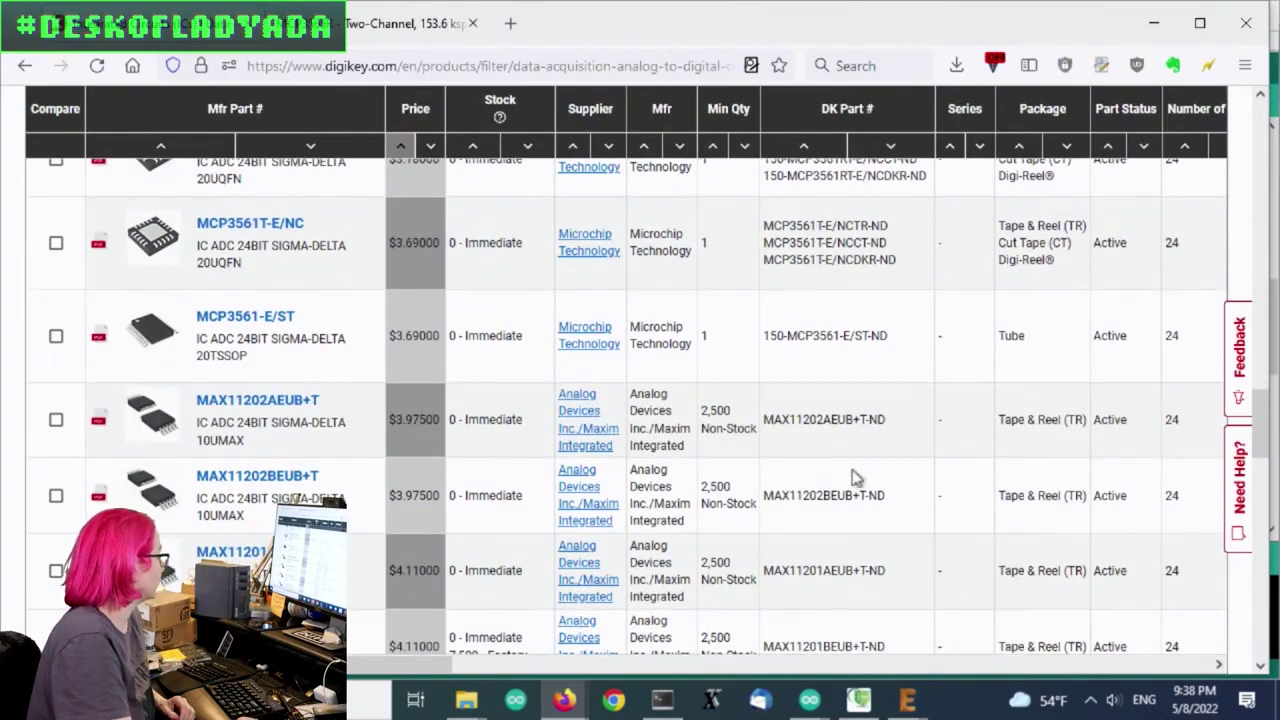
{"action": "scroll", "coordinate": [850, 470], "scroll_direction": "up", "scroll_amount": 8}
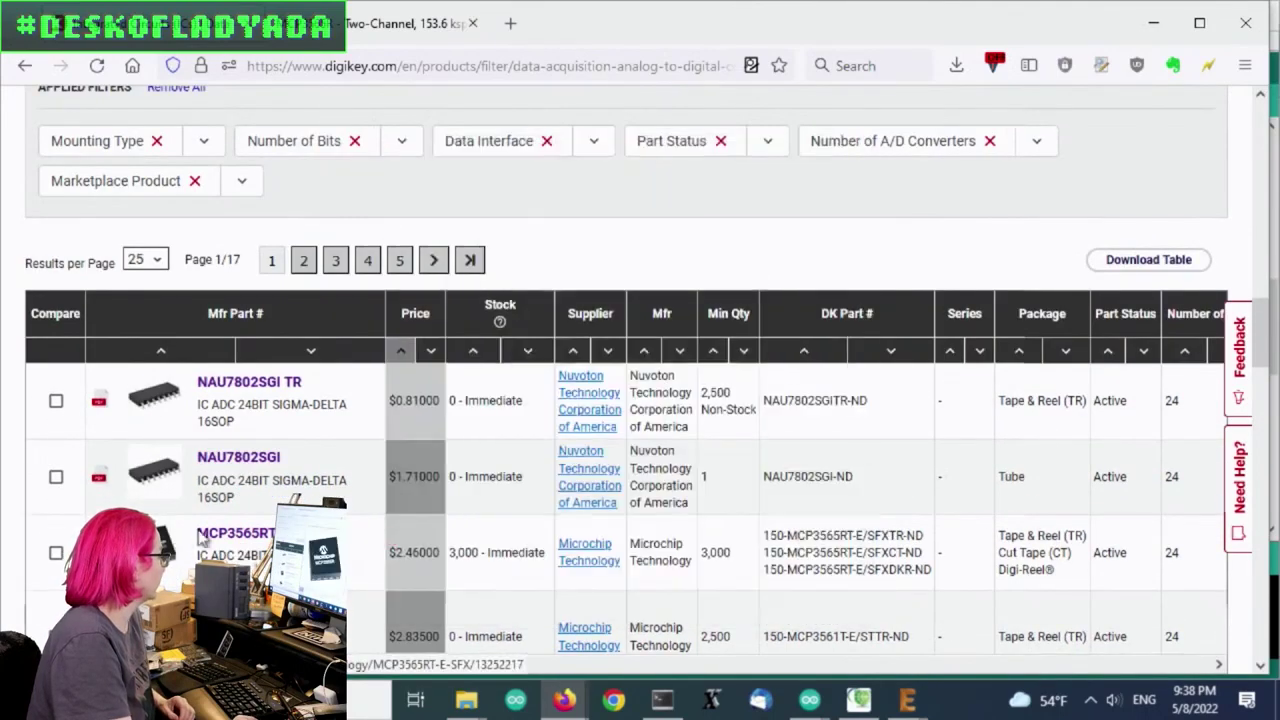
{"action": "left_click_drag", "start_coordinate": [551, 571], "coordinate": [203, 540]}
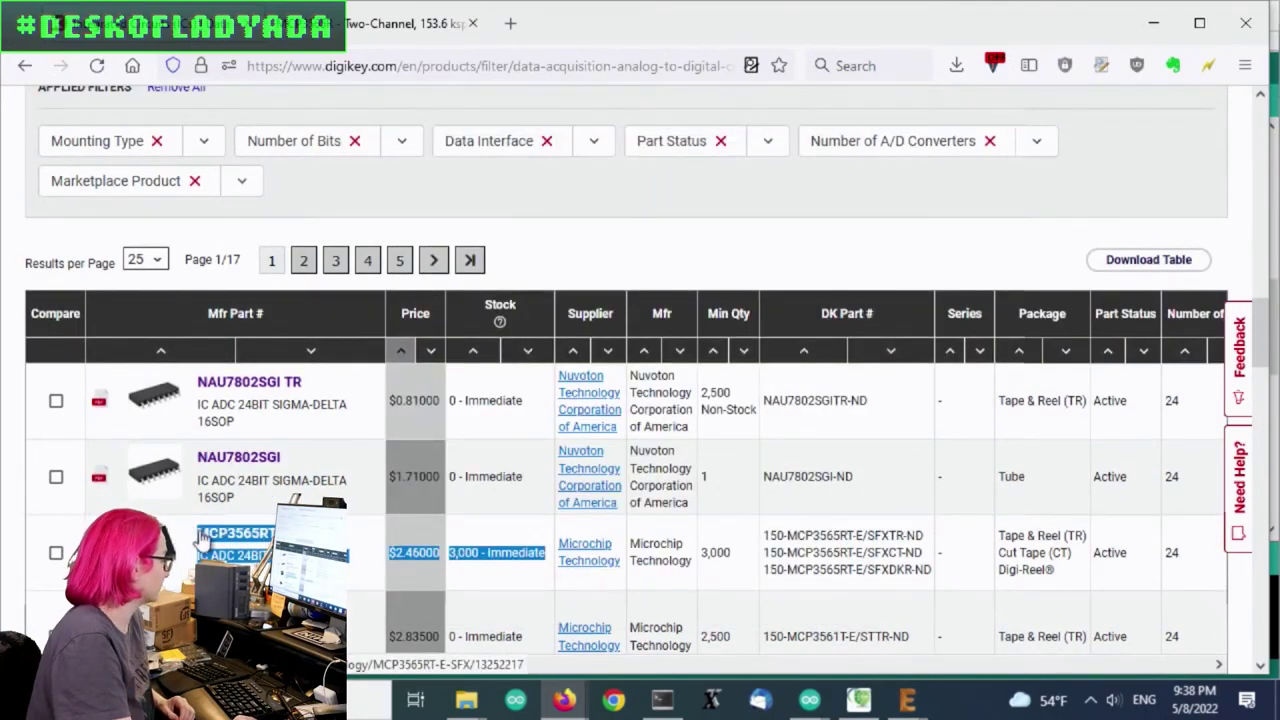
{"action": "left_click", "coordinate": [449, 557]}
Limit results to In Stock parts, leaving 124 with MCP3565RT-E/SFX first.
{"action": "scroll", "coordinate": [178, 220], "scroll_direction": "up", "scroll_amount": 5}
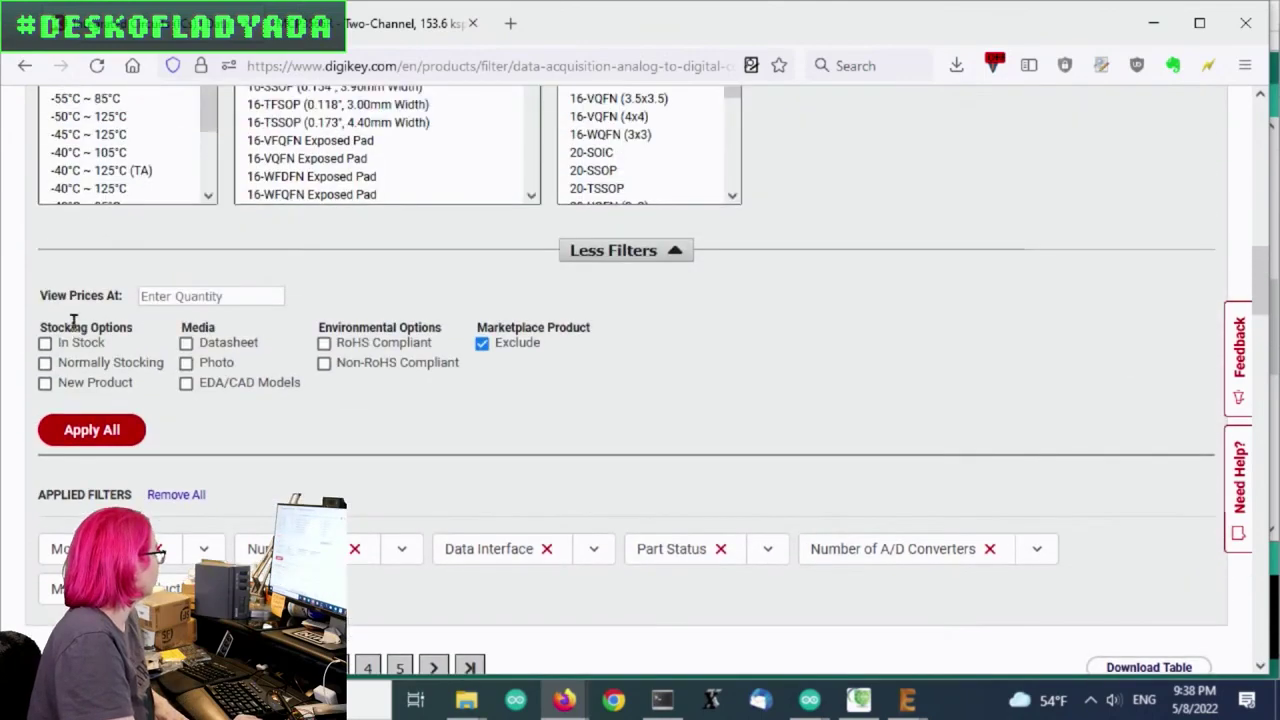
{"action": "left_click", "coordinate": [64, 343]}
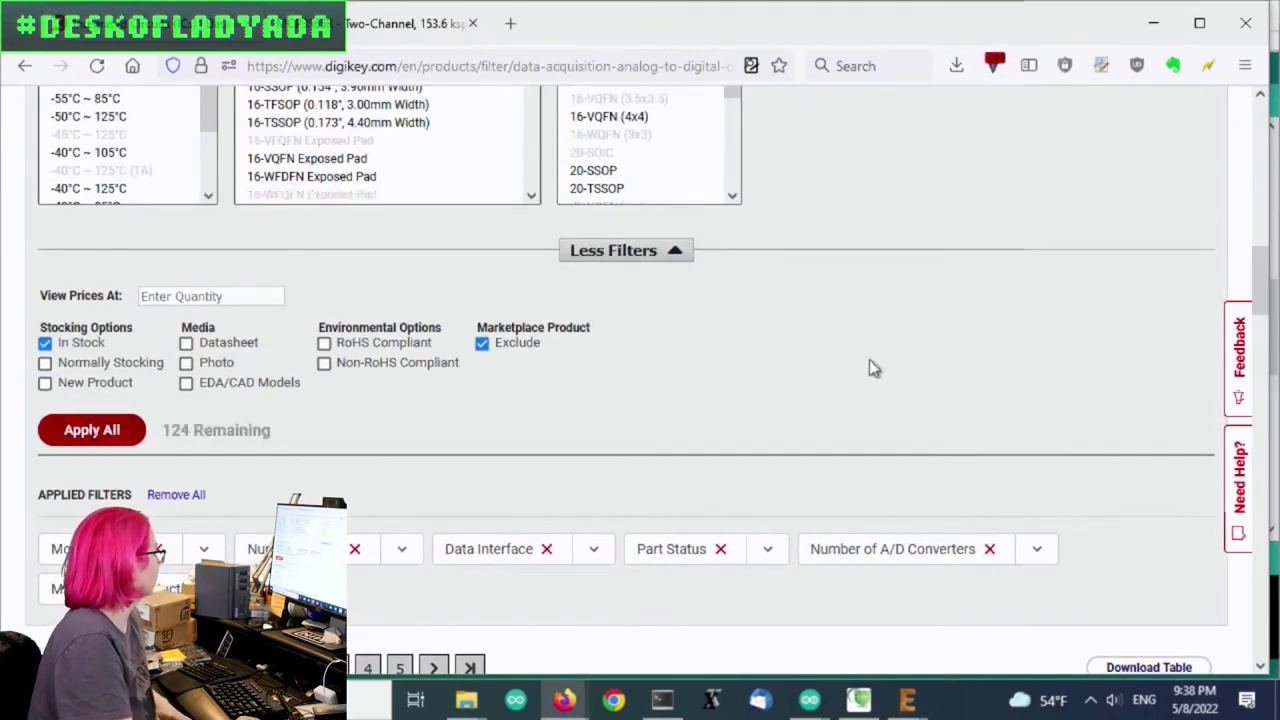
{"action": "scroll", "coordinate": [1011, 314], "scroll_direction": "down", "scroll_amount": 10}
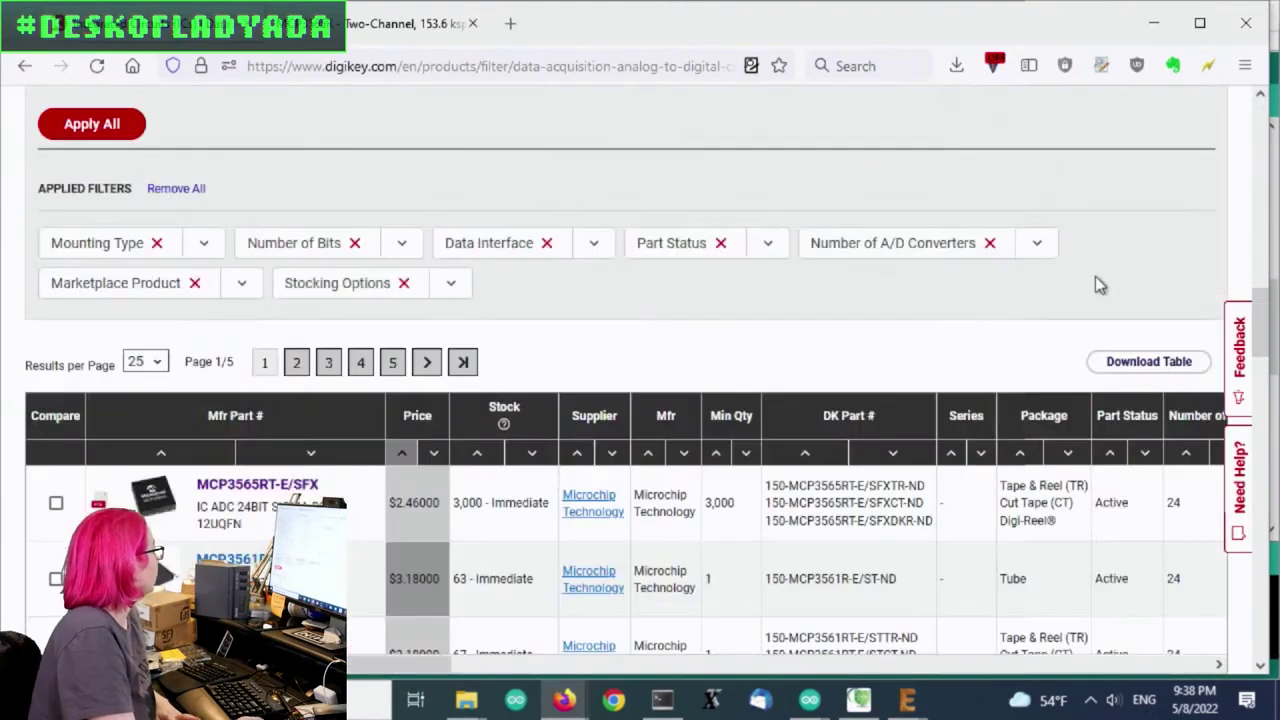
{"action": "scroll", "coordinate": [1120, 280], "scroll_direction": "down", "scroll_amount": 2}
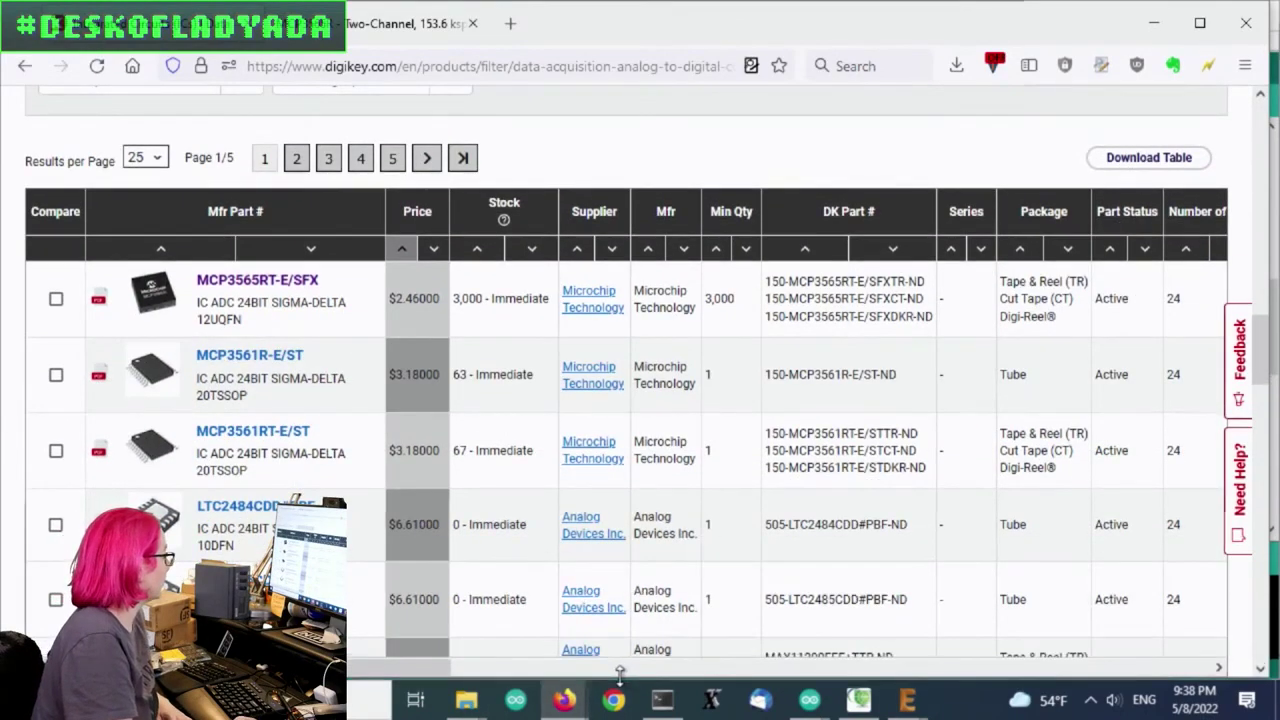
{"action": "left_click_drag", "start_coordinate": [450, 668], "coordinate": [433, 633]}
{"action": "scroll", "coordinate": [451, 579], "scroll_direction": "down", "scroll_amount": 3}
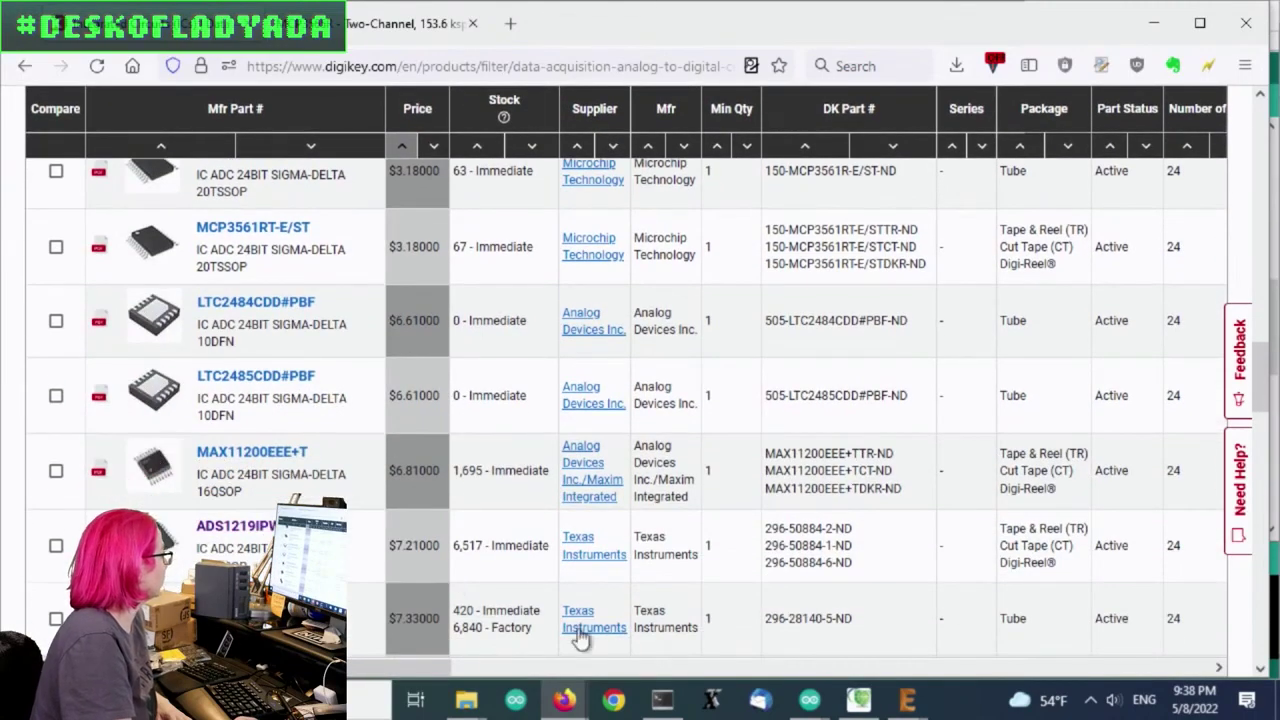
{"action": "scroll", "coordinate": [557, 501], "scroll_direction": "up", "scroll_amount": 10}
Filter the in-stock results to the I²C data interface.
{"action": "scroll", "coordinate": [1212, 330], "scroll_direction": "up", "scroll_amount": 2}
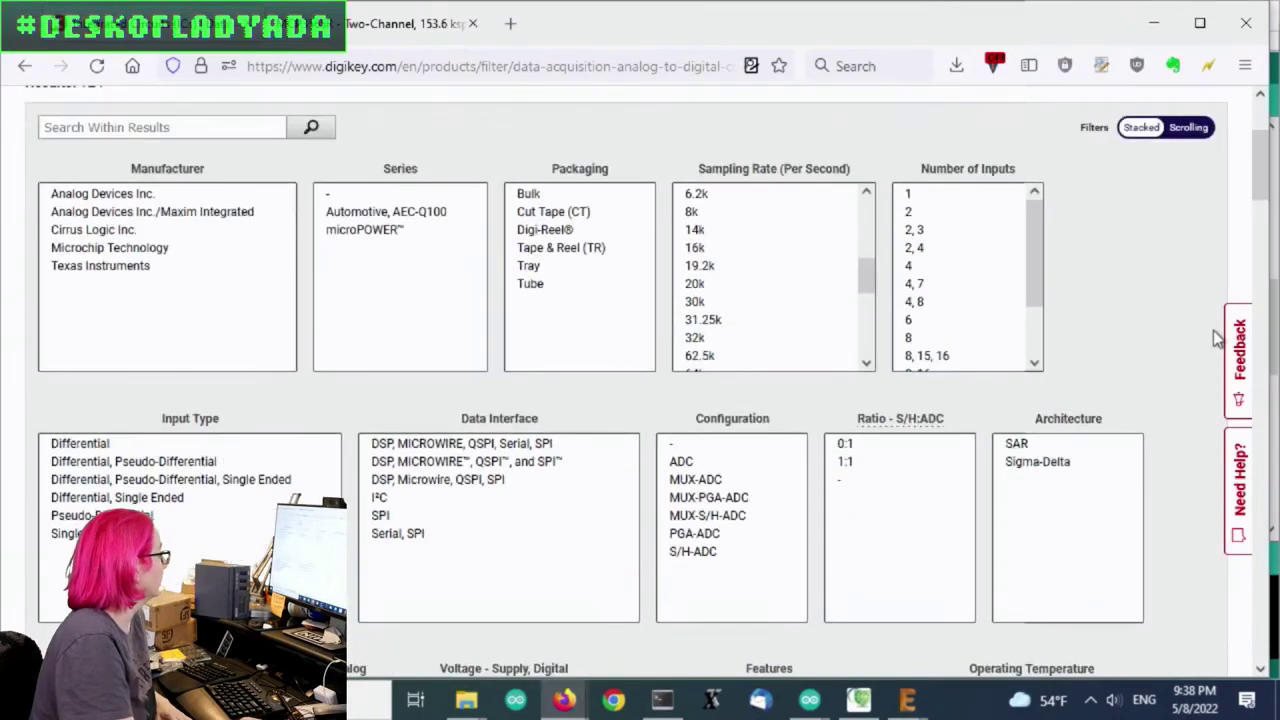
{"action": "scroll", "coordinate": [578, 424], "scroll_direction": "down", "scroll_amount": 1}
{"action": "scroll", "coordinate": [578, 424], "scroll_direction": "down", "scroll_amount": 1}
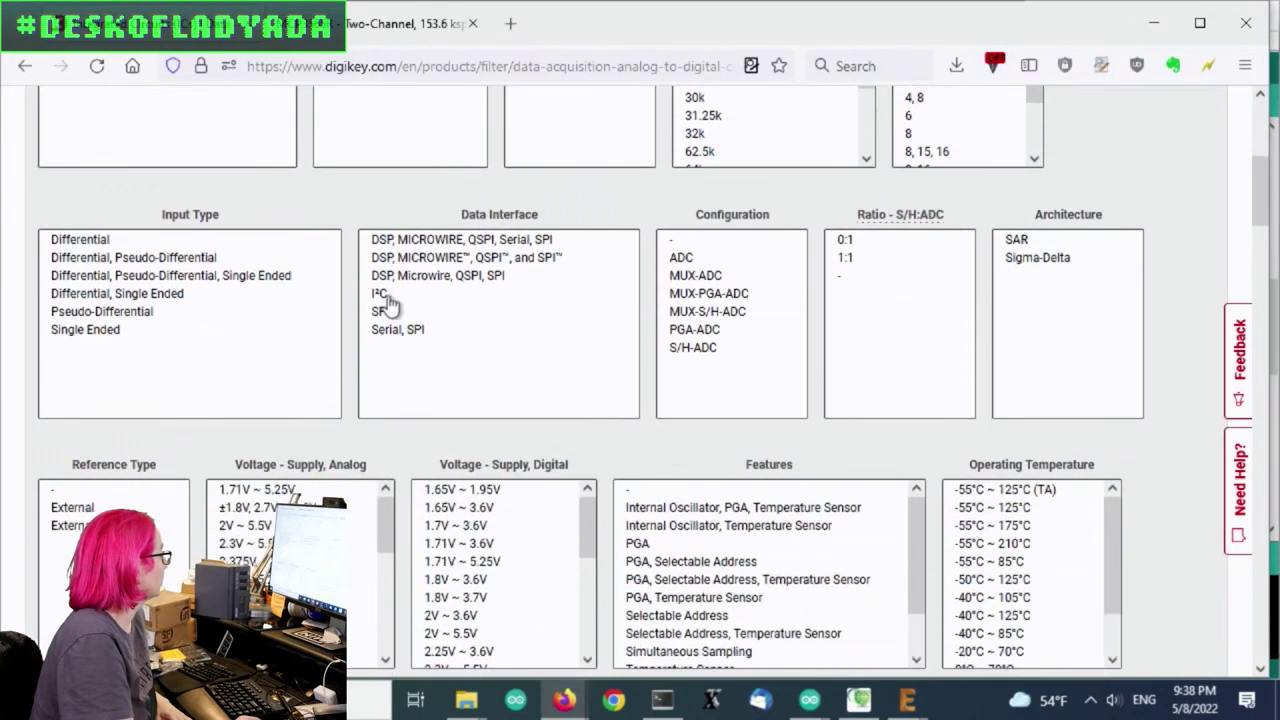
{"action": "left_click", "coordinate": [390, 298]}
Open the ADS1219IPWR page from the seven results and show recent downloads, including ads1219.pdf.
{"action": "scroll", "coordinate": [790, 355], "scroll_direction": "down", "scroll_amount": 1}
{"action": "scroll", "coordinate": [608, 376], "scroll_direction": "down", "scroll_amount": 5}
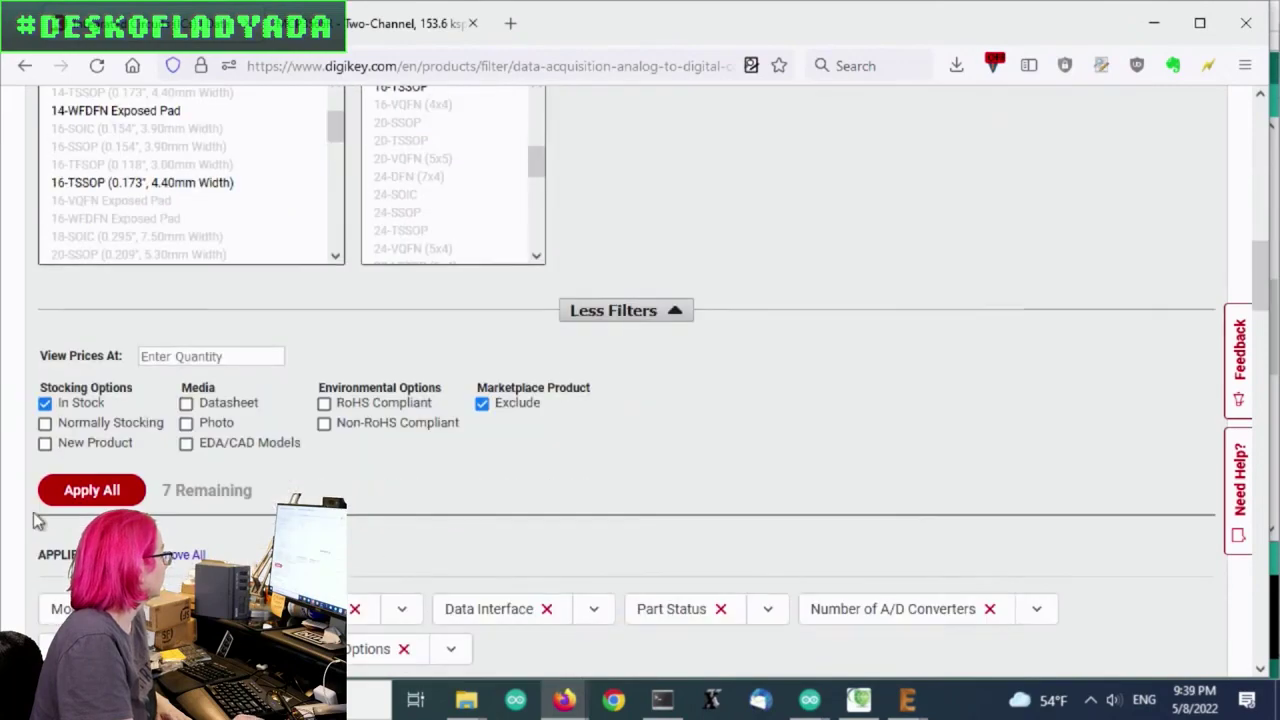
{"action": "scroll", "coordinate": [1004, 456], "scroll_direction": "down", "scroll_amount": 10}
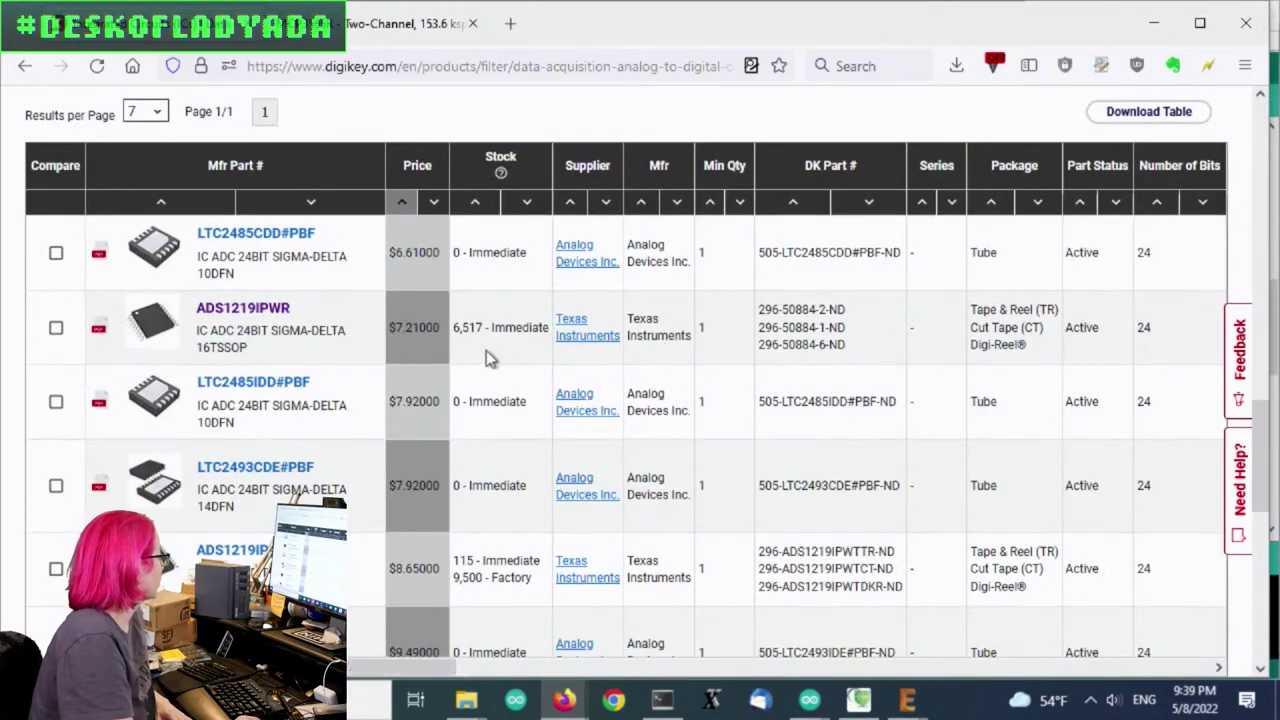
{"action": "left_click", "coordinate": [270, 314]}
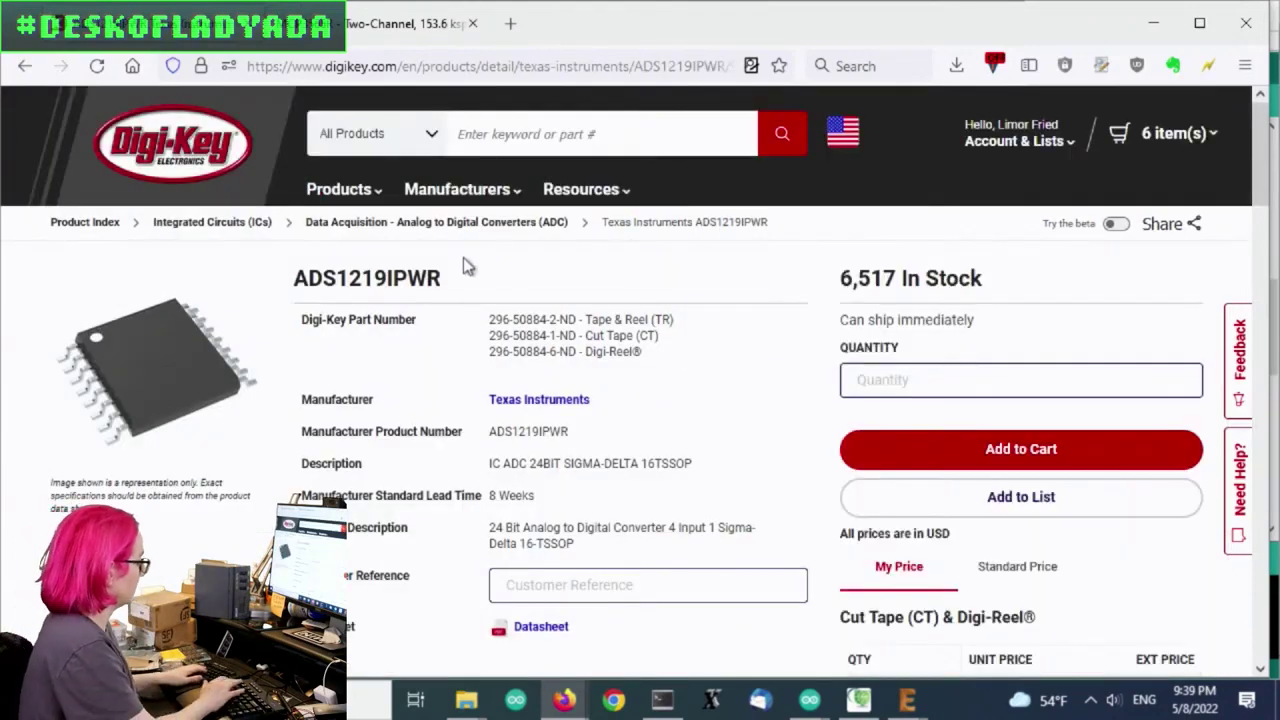
{"action": "key", "text": "ctrl+shift+y"}
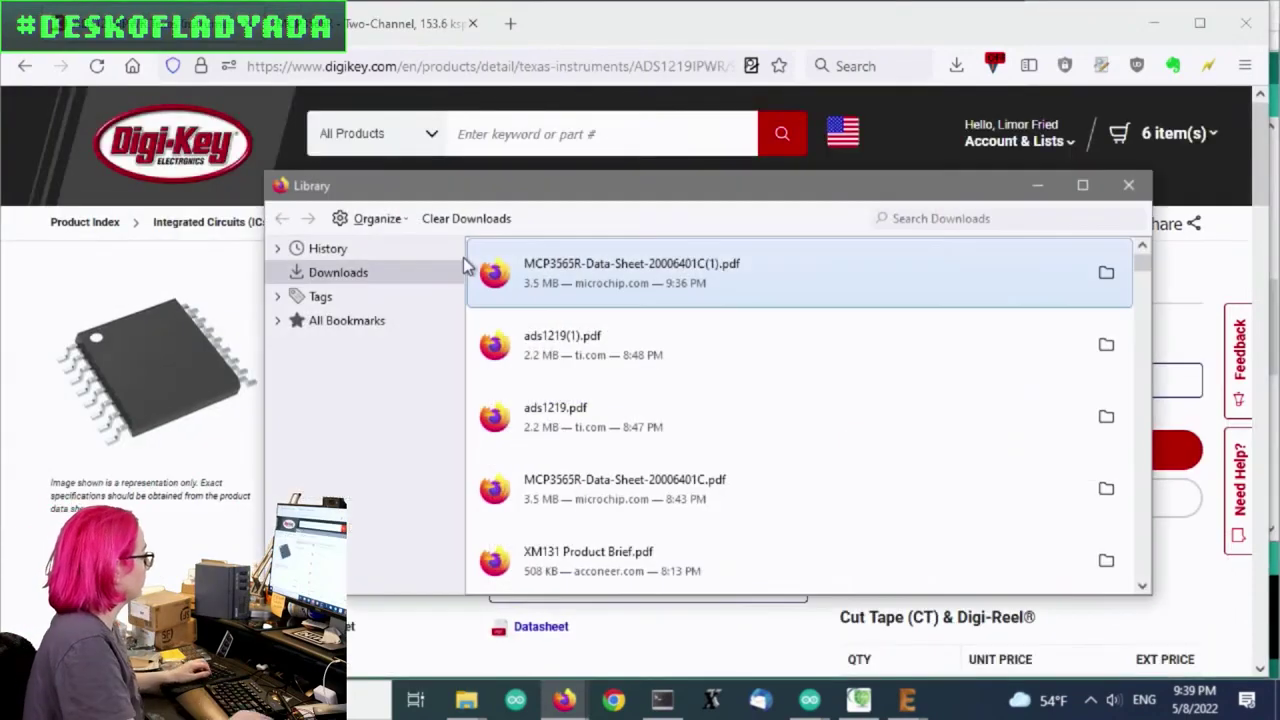
Open the downloaded ads1219(1).pdf datasheet and skim its Features list.
{"action": "double_click", "coordinate": [610, 354]}
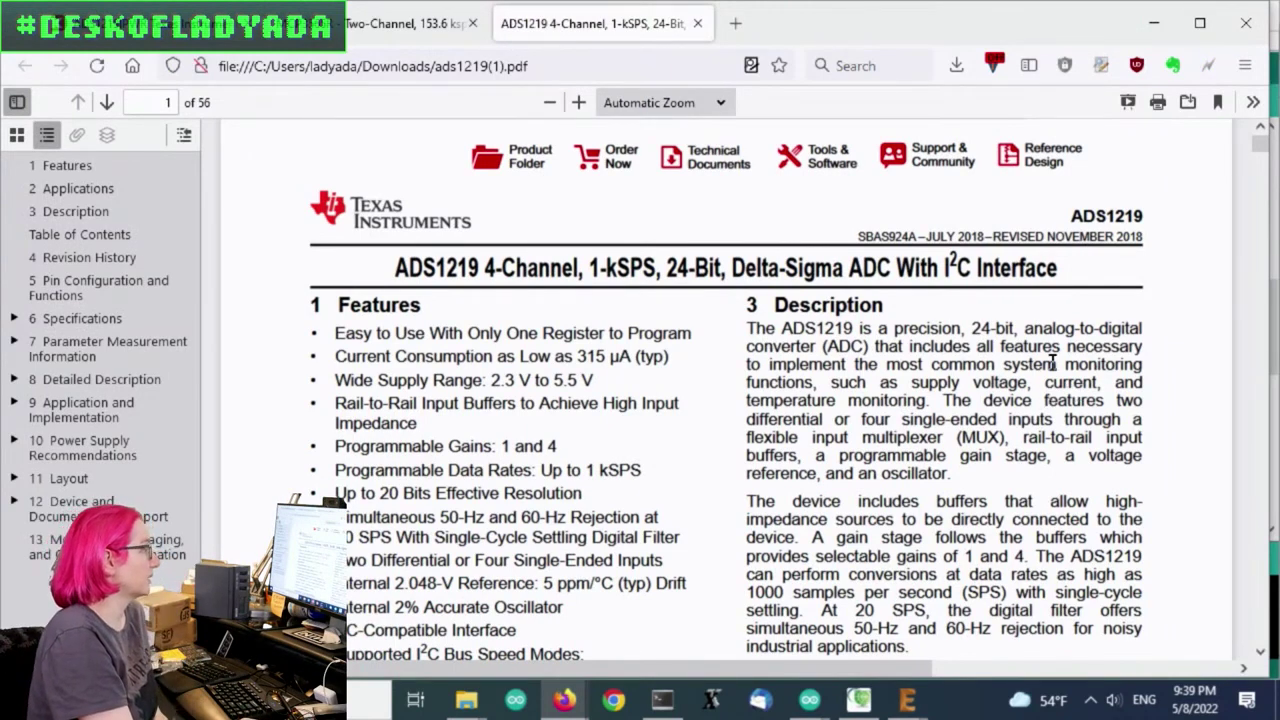
{"action": "scroll", "coordinate": [1035, 358], "scroll_direction": "down", "scroll_amount": 3}
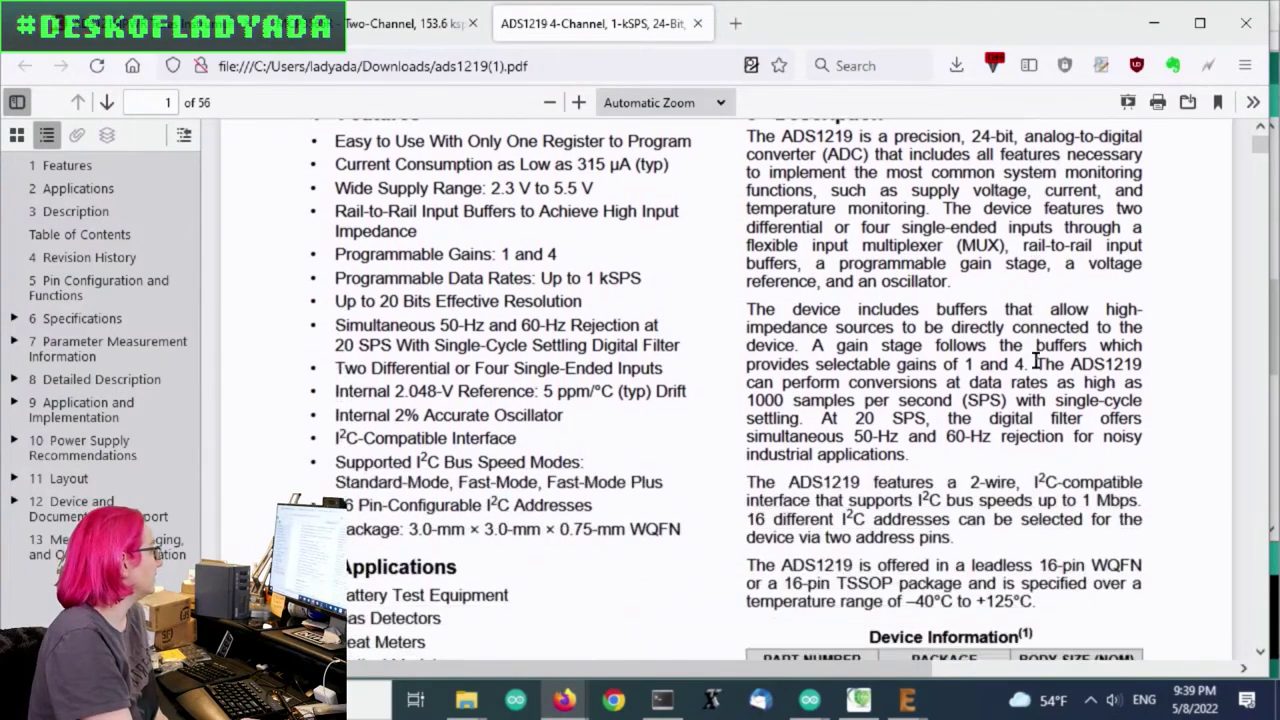
{"action": "scroll", "coordinate": [432, 462], "scroll_direction": "up", "scroll_amount": 2}
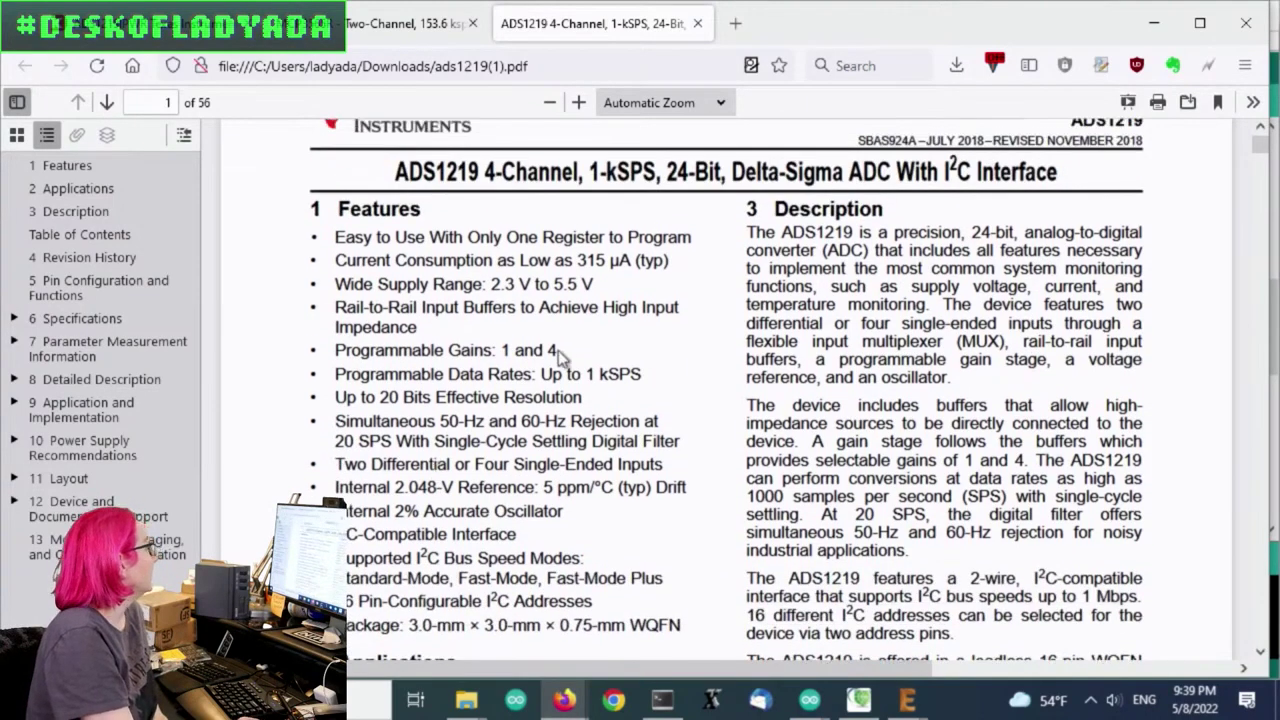
{"action": "mouse_move", "coordinate": [566, 355]}
{"action": "left_mouse_down"}
{"action": "mouse_move", "coordinate": [345, 352]}
{"action": "mouse_move", "coordinate": [563, 365]}
{"action": "left_mouse_up"}
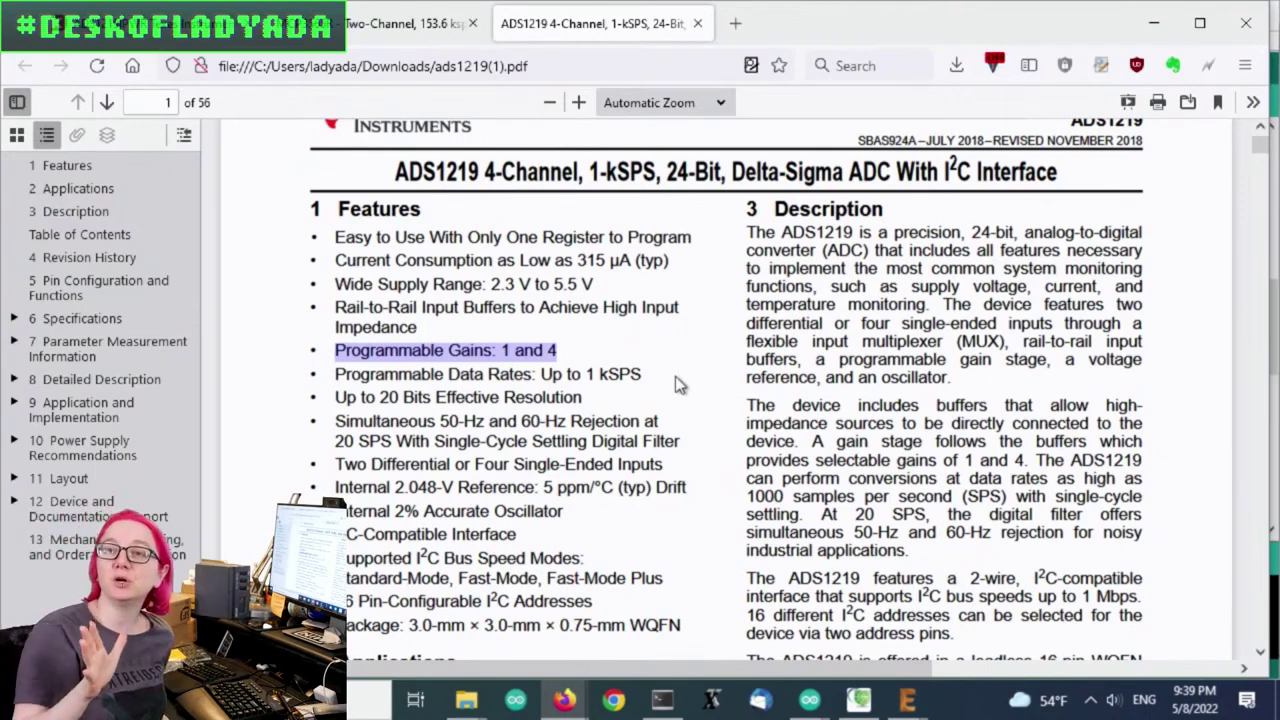
Scroll through the ADS1219 datasheet, then jump back to its first page.
{"action": "left_click", "coordinate": [1249, 152]}
{"action": "left_click_drag", "start_coordinate": [1249, 152], "coordinate": [1275, 440]}
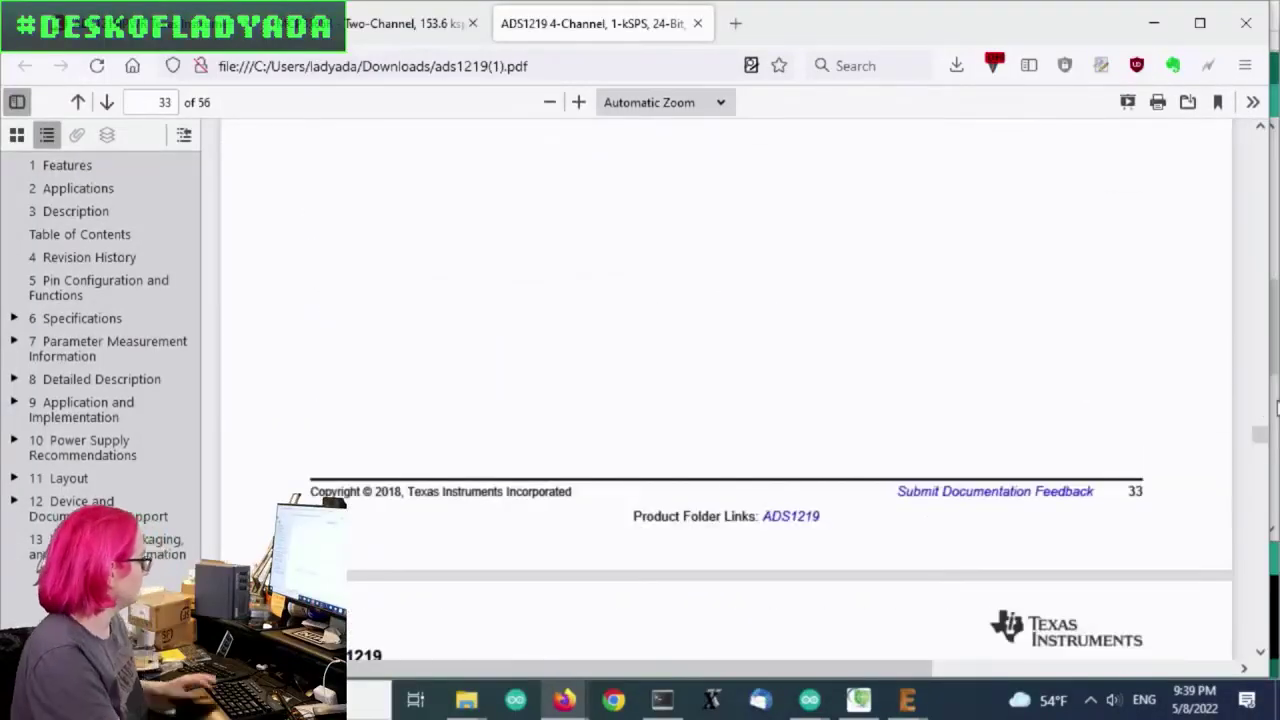
{"action": "key", "text": "ctrl+f"}
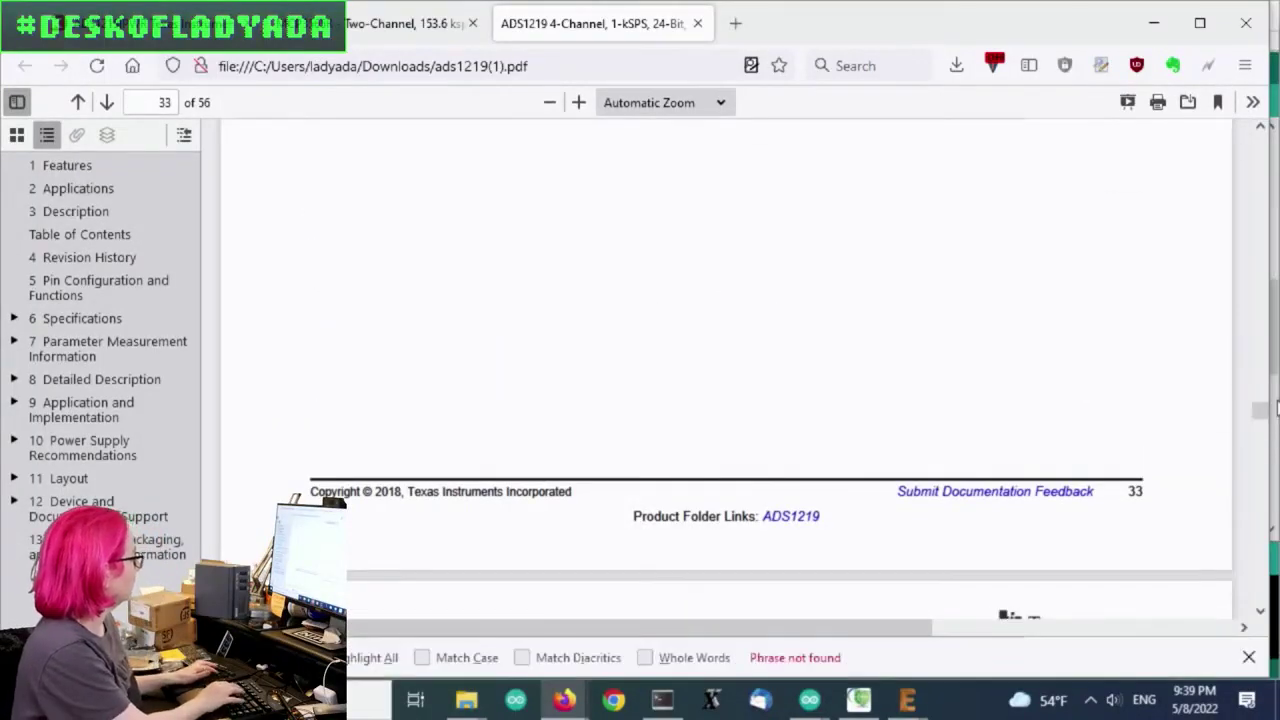
{"action": "key", "text": "ctrl+Home"}
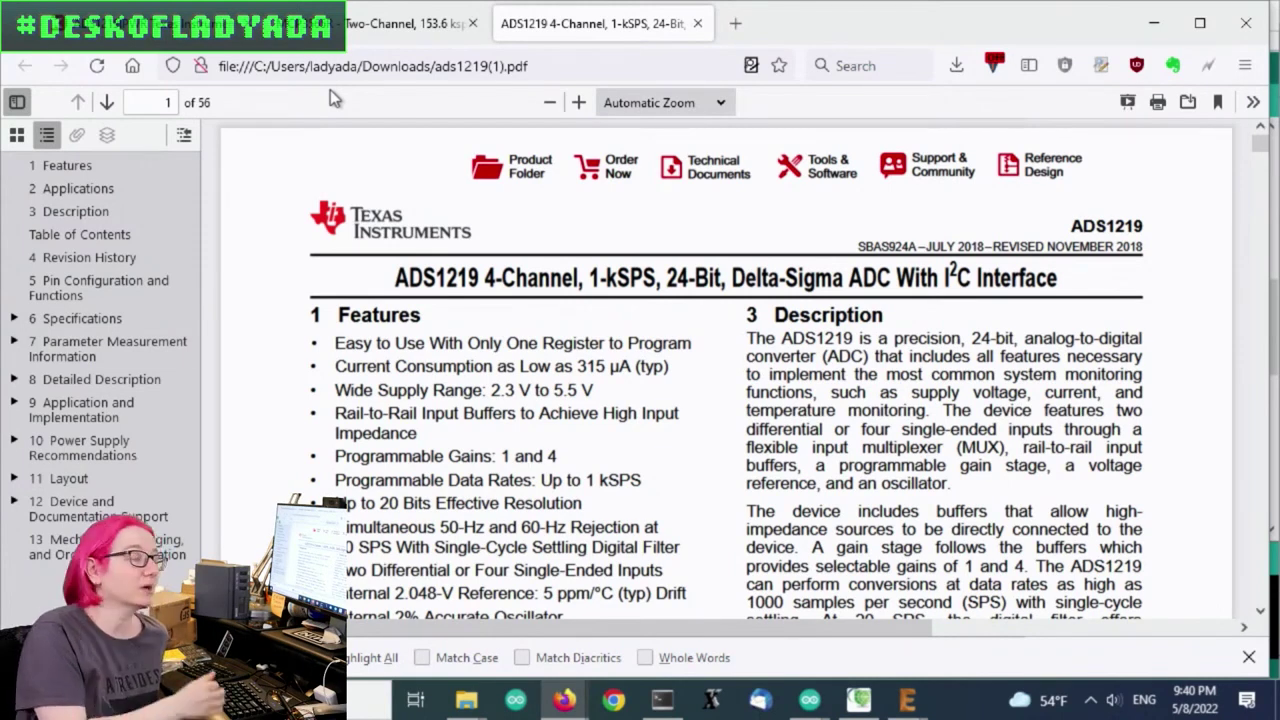
Switch to the MCP3565R datasheet and scroll it back to page 1 of 108.
{"action": "left_click", "coordinate": [350, 32]}
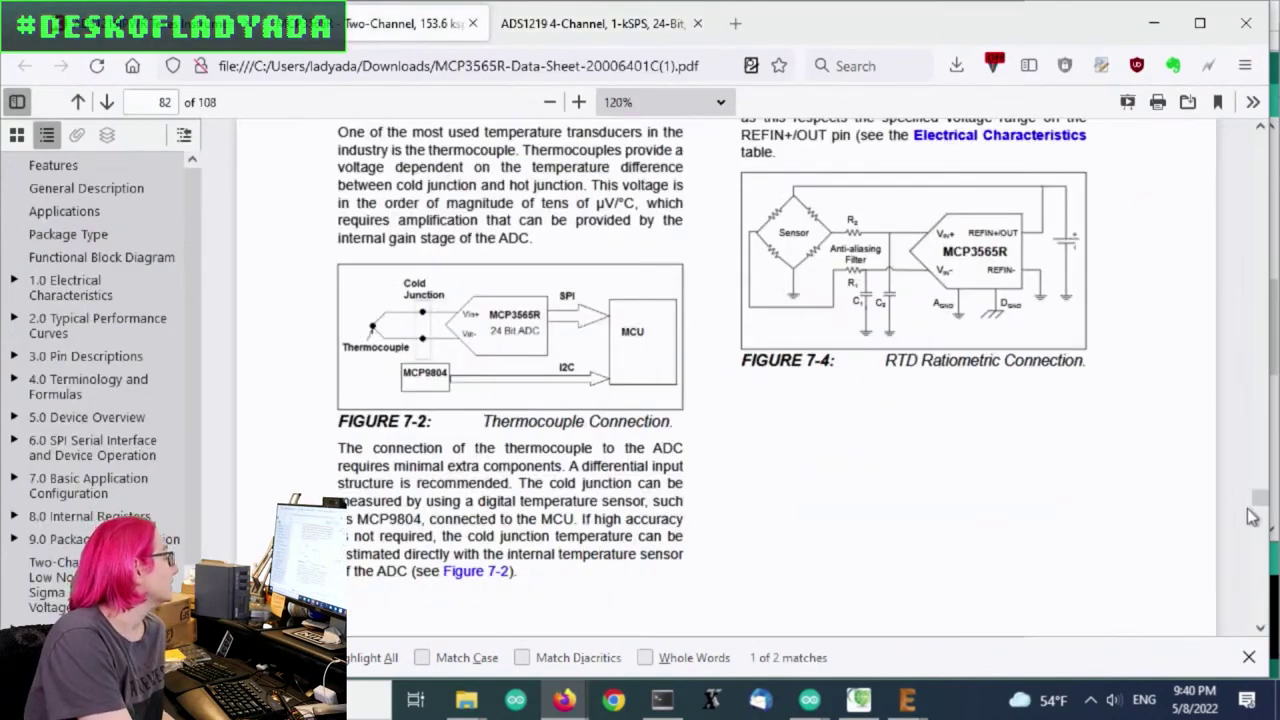
{"action": "left_click_drag", "start_coordinate": [1258, 505], "coordinate": [1255, 140]}
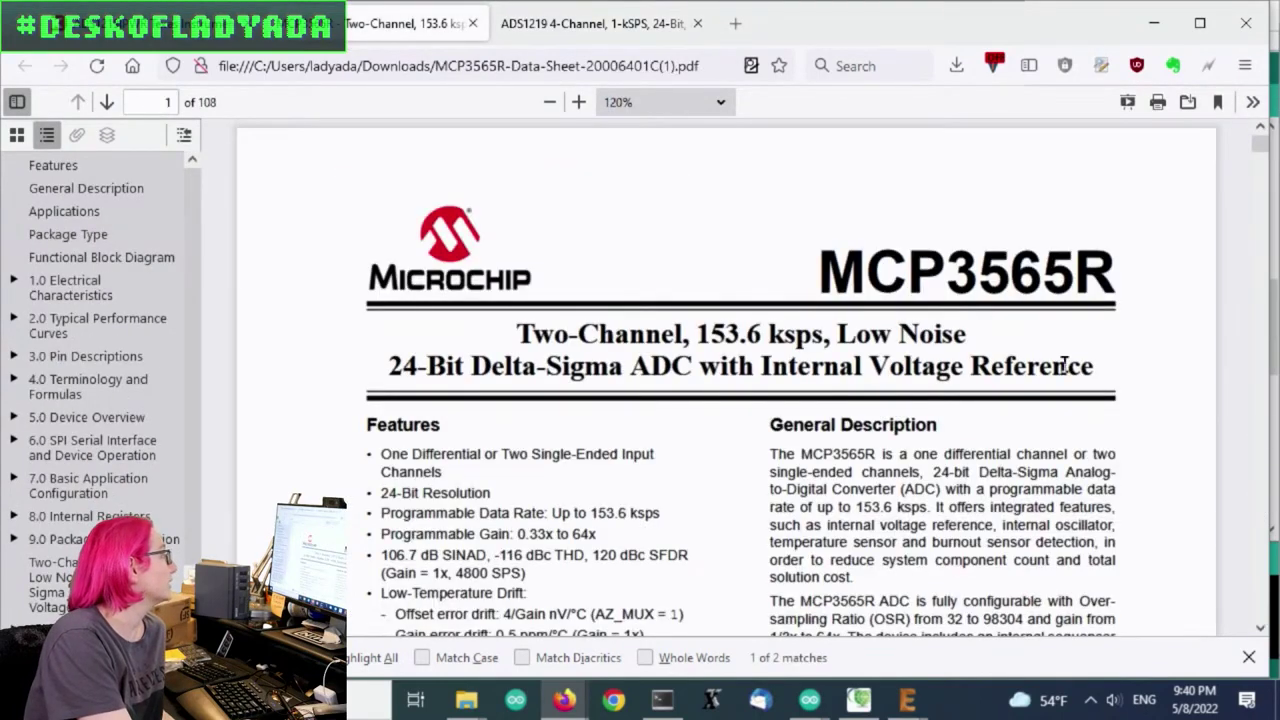